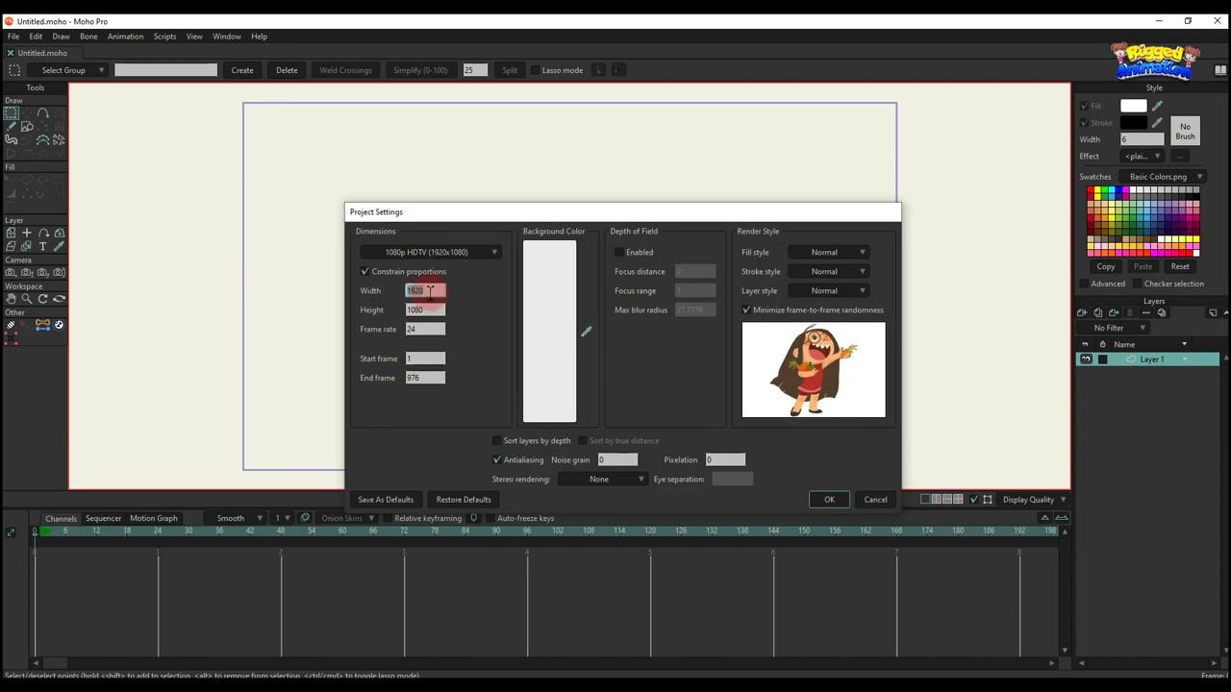
- Confirm the project settings and import the character from Anna - Tilt Angle.moho into the project
left_click(829, 499)
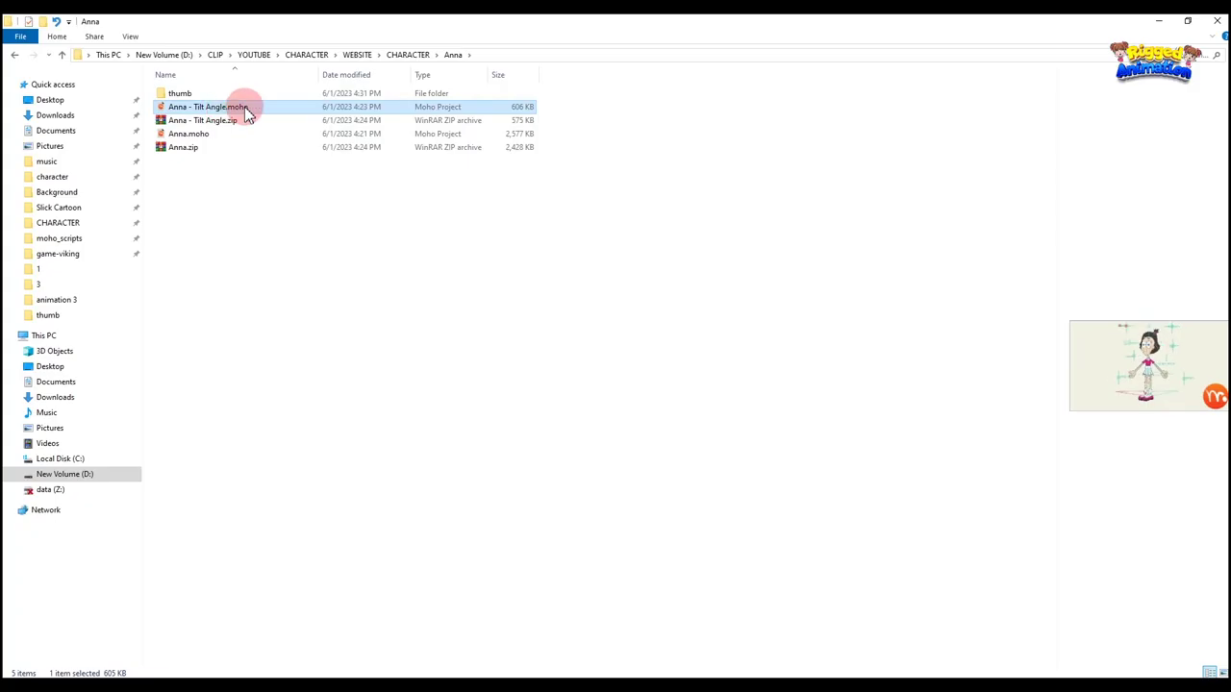
left_click_drag(241, 109, 520, 293)
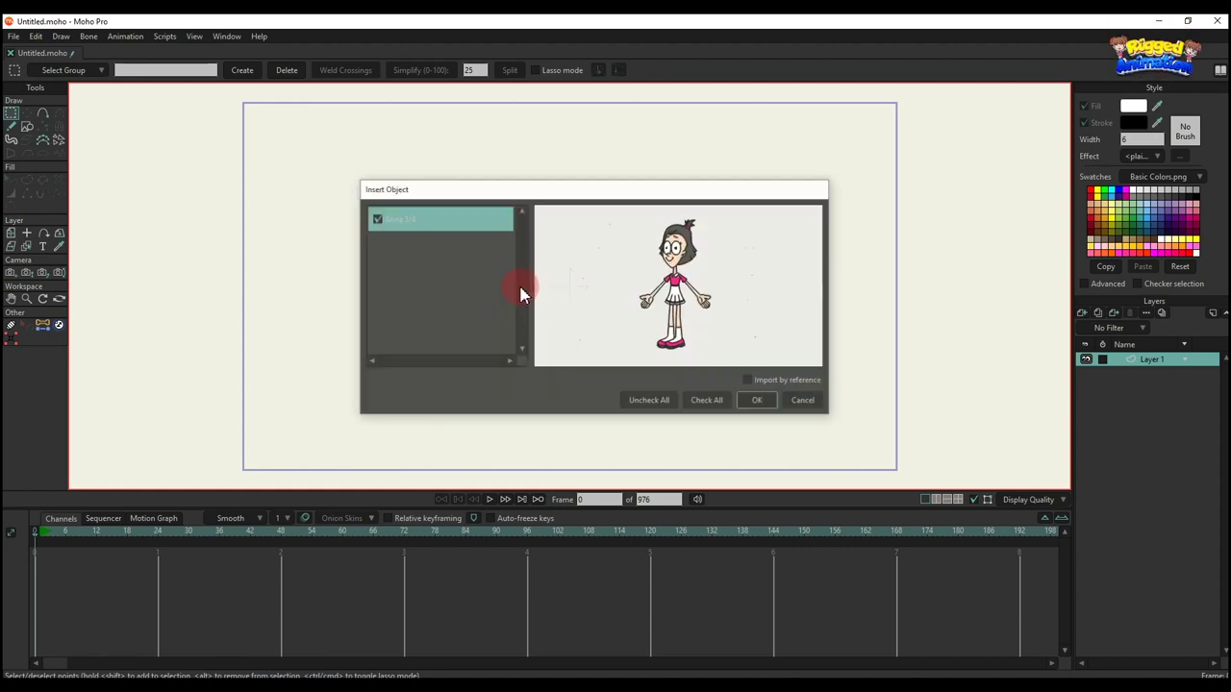
left_click(757, 402)
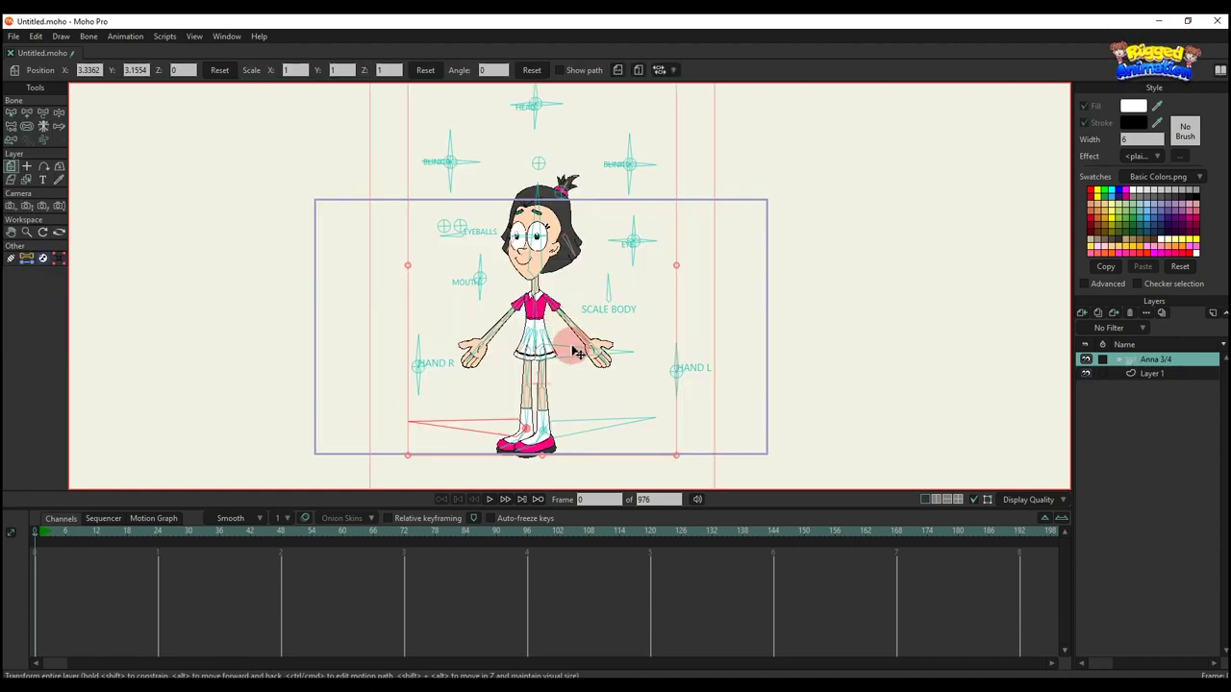
- Zoom the camera out to frame the character and move the Anna 3/4 layer to about X 3.50, Y 3.04
scroll(569, 351, "down", 3)
key("5")
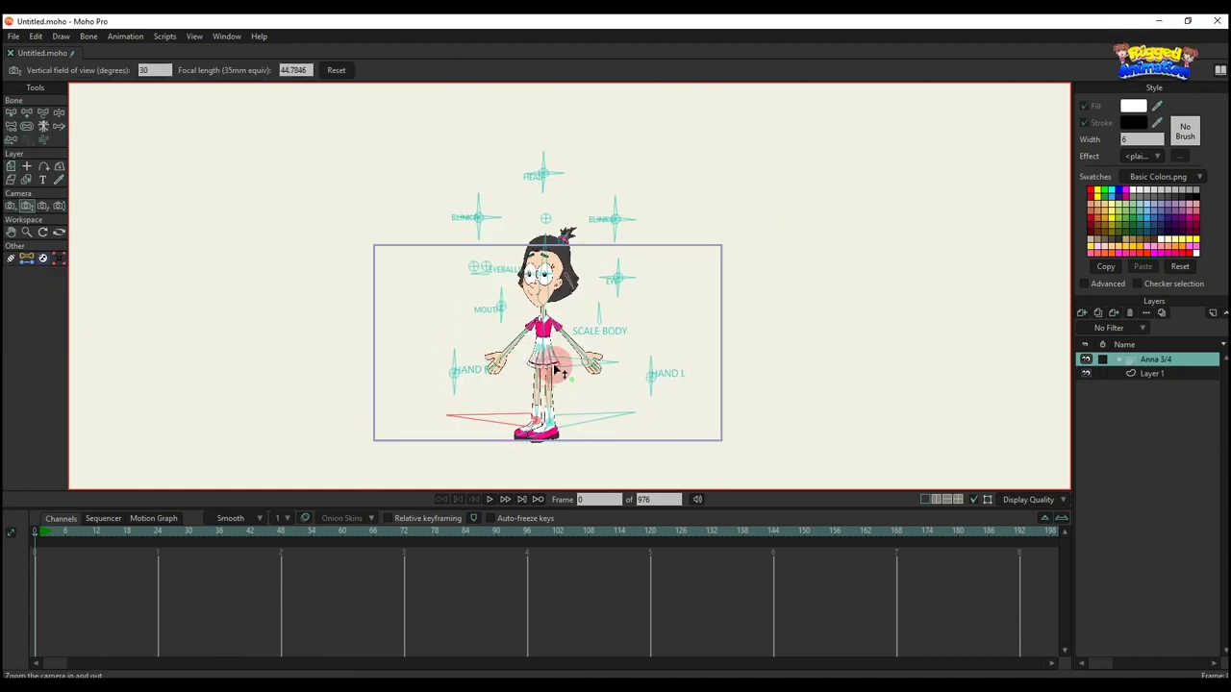
left_click_drag(558, 369, 431, 302)
scroll(488, 346, "up", 3)
left_click_drag(539, 341, 488, 309)
scroll(446, 329, "up", 1)
key("m")
scroll(462, 299, "down", 2)
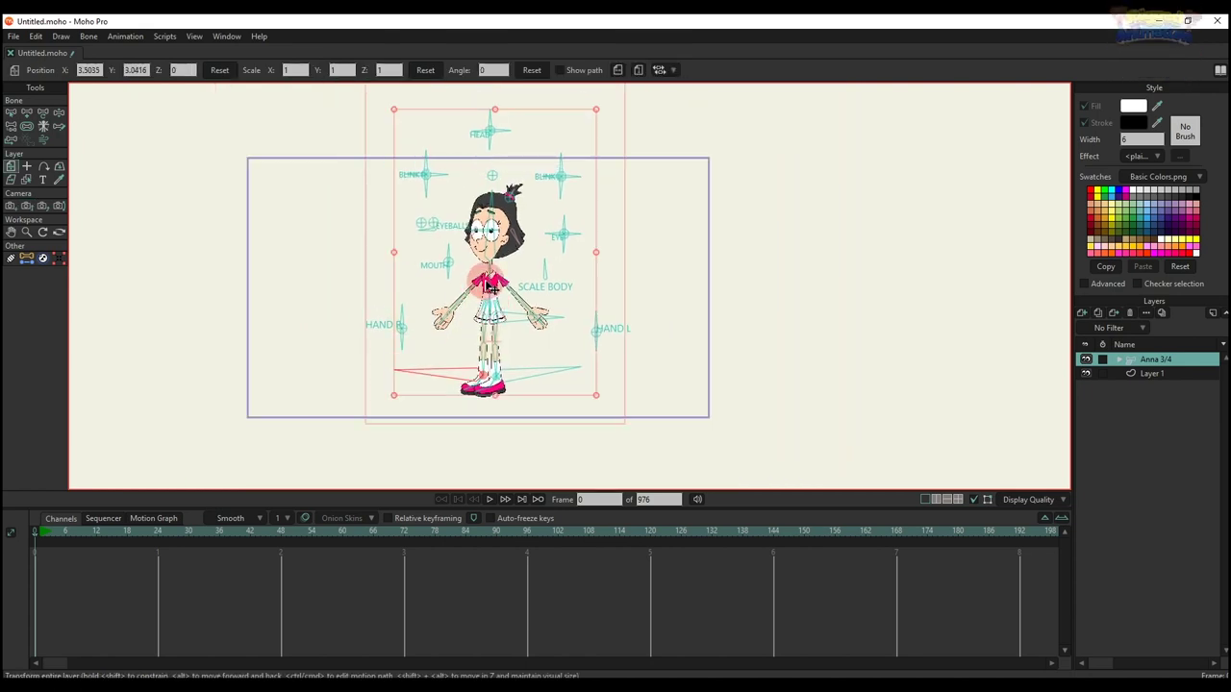
scroll(488, 278, "up", 2)
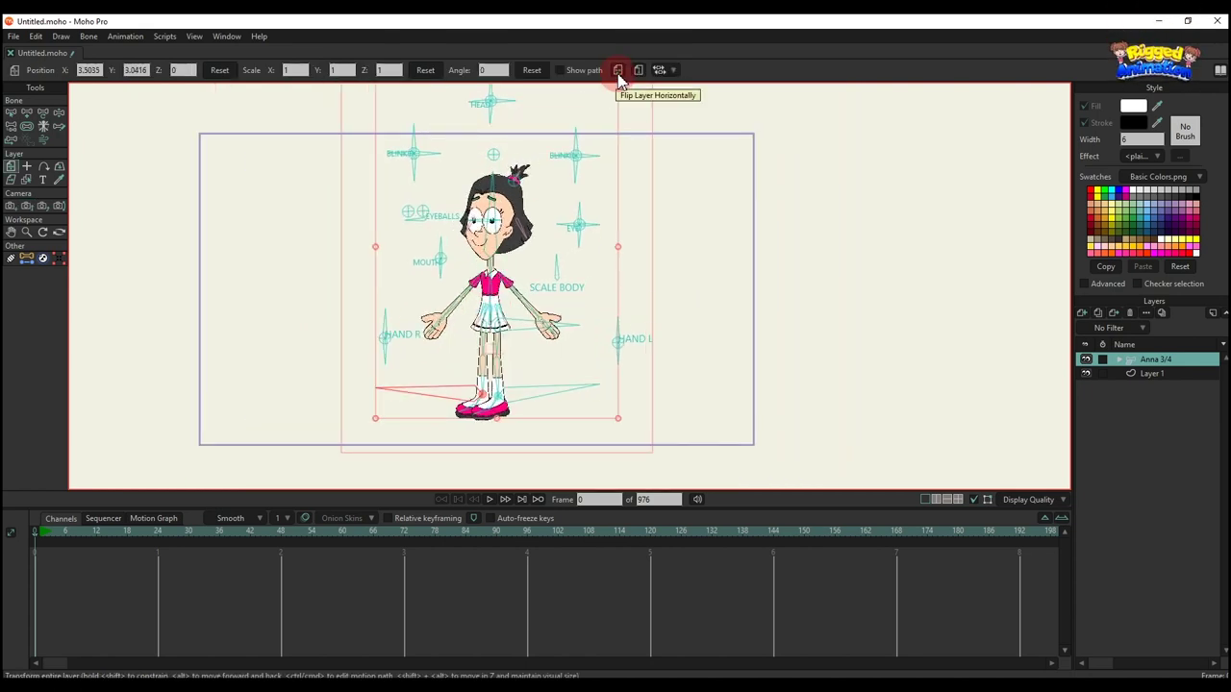
- Flip the Anna 3/4 layer horizontally
left_click(618, 72)
scroll(524, 298, "up", 1)
scroll(548, 245, "down", 1)
- At frame 1, rotate the HAND R and HAND L control bones to close both hands into fists
key("t")
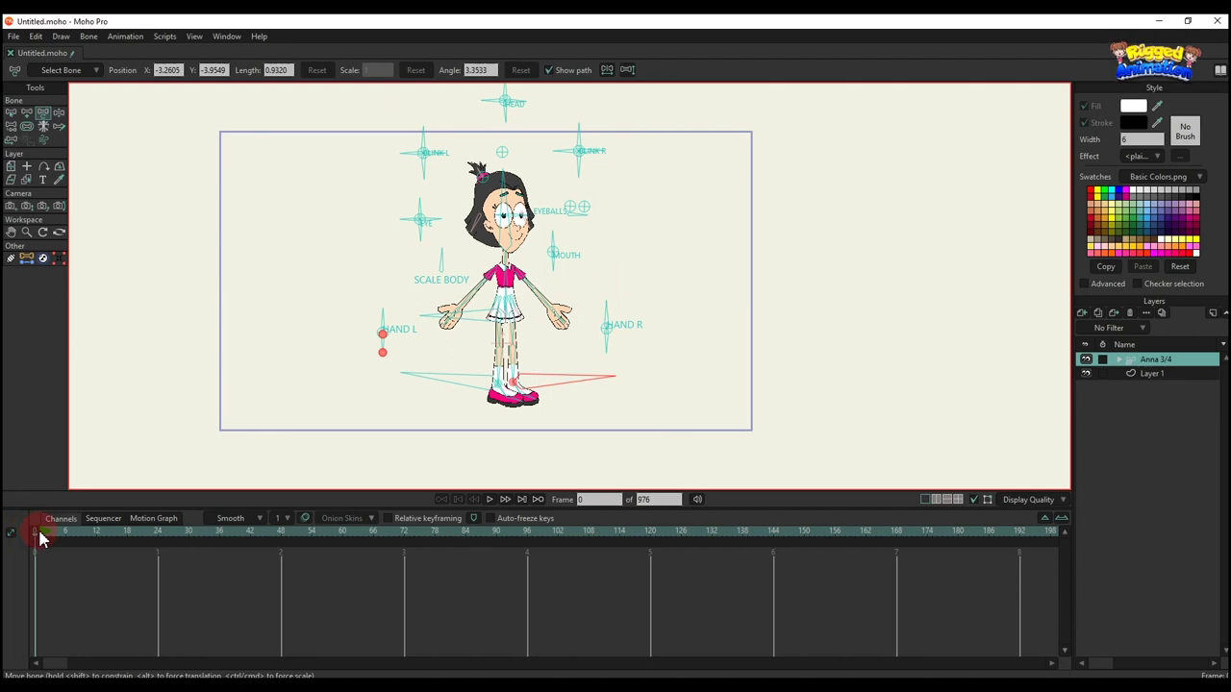
left_click(40, 533)
scroll(547, 214, "up", 1)
left_click(614, 336)
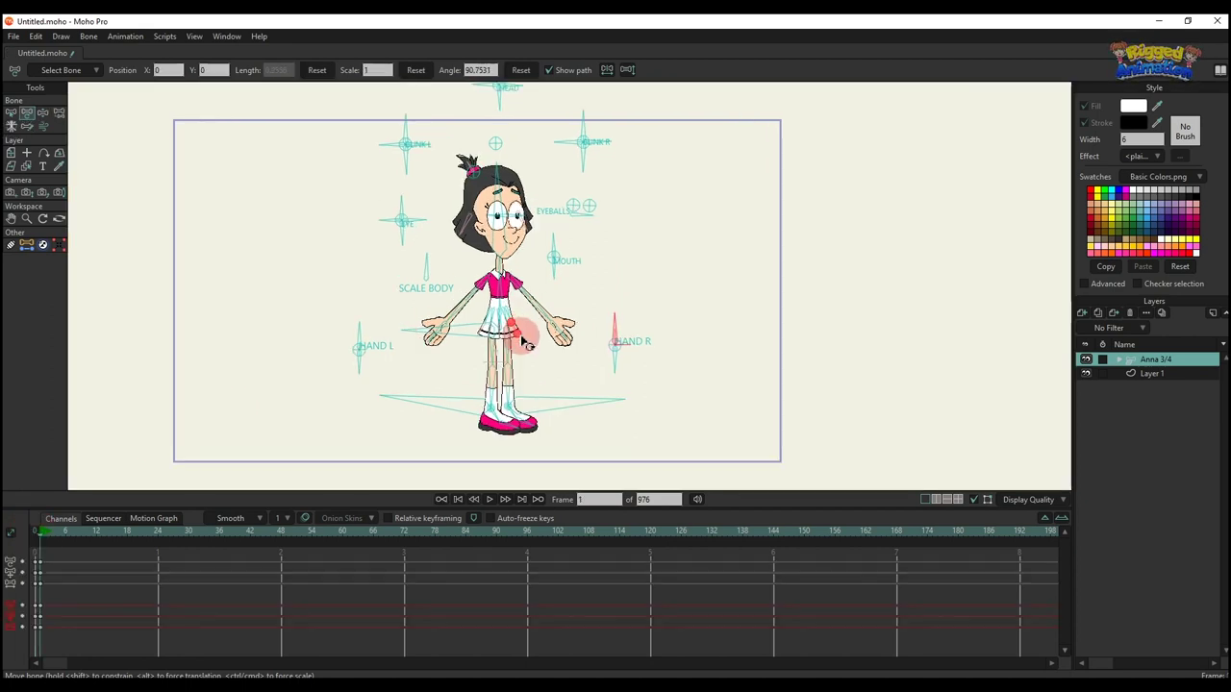
scroll(480, 329, "up", 2)
left_click_drag(759, 321, 850, 327)
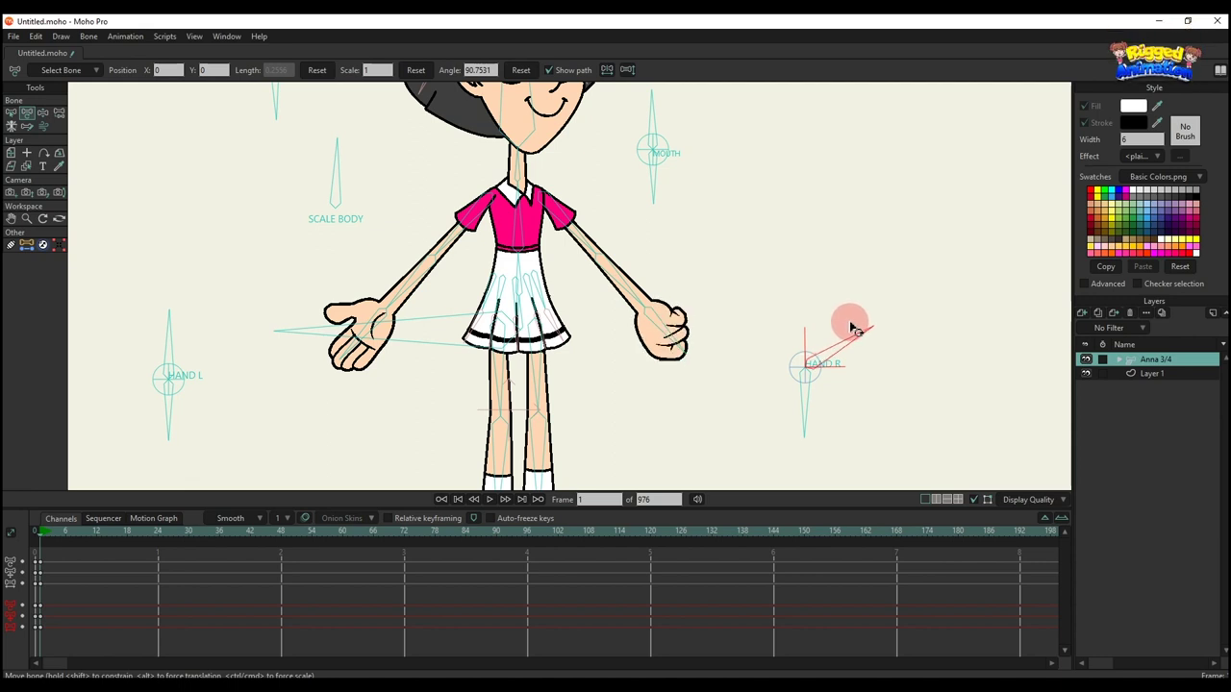
left_click_drag(233, 308, 218, 358)
scroll(399, 344, "down", 5)
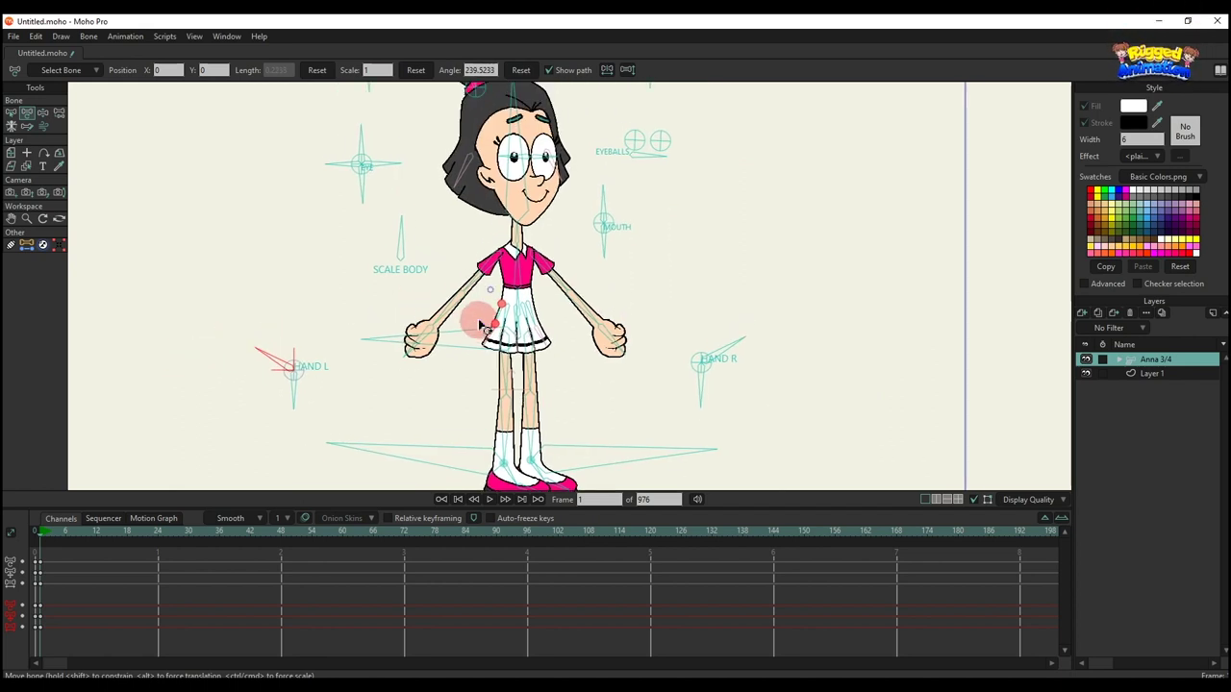
- Bend both arms at frame 1 so that the fists rest on the hips
scroll(479, 316, "up", 2)
left_click_drag(467, 284, 481, 324)
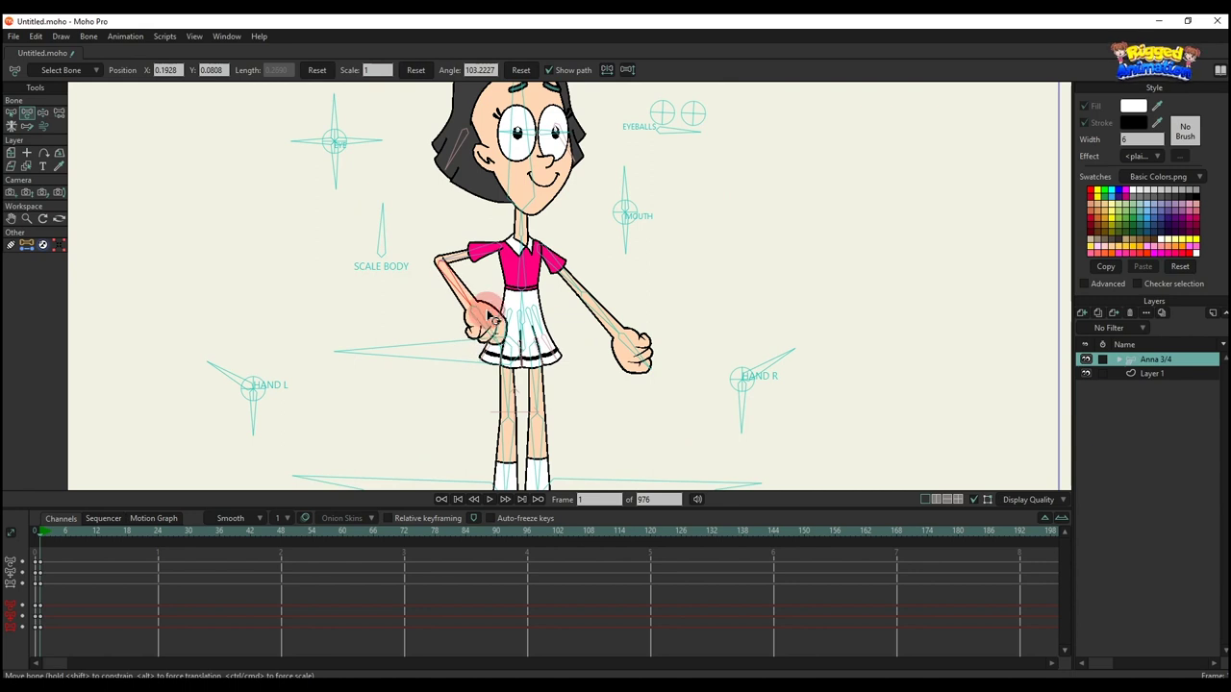
left_click_drag(555, 269, 575, 288)
scroll(548, 311, "down", 2)
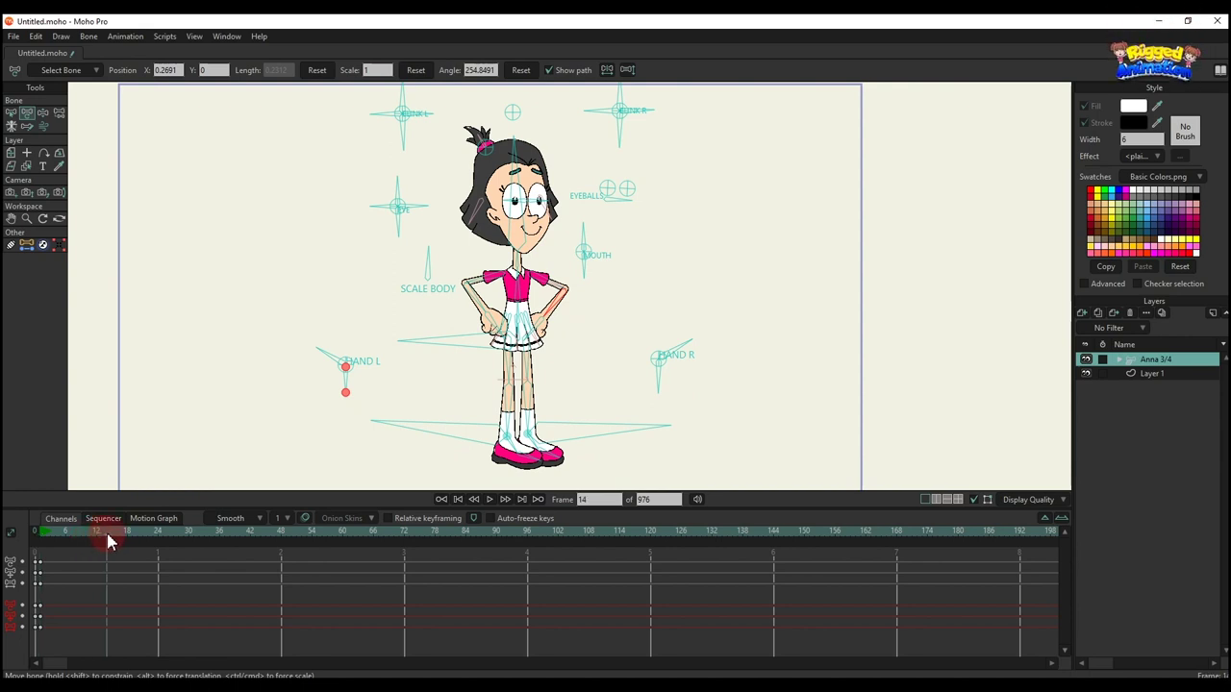
- At frame 14, lean the whole body forward by manipulating the bones and rotating the hip control
scroll(473, 363, "up", 2)
key("z")
left_click_drag(473, 341, 494, 299)
key("t")
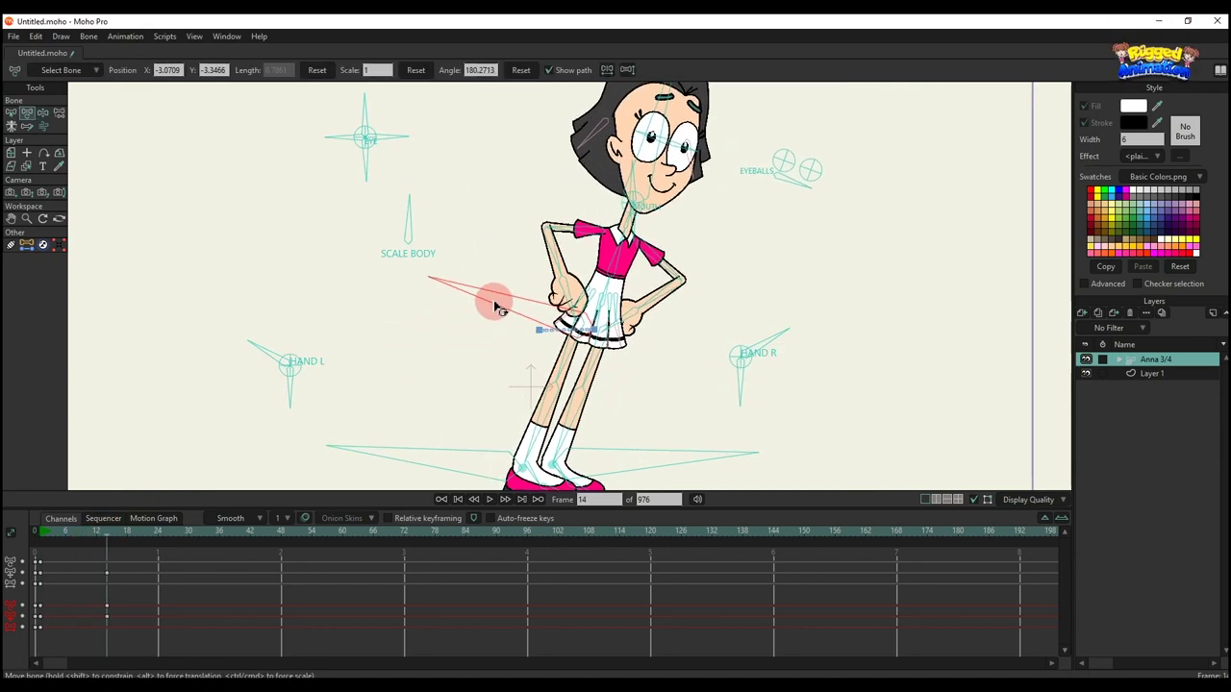
scroll(494, 299, "down", 2)
scroll(578, 261, "up", 1)
scroll(500, 318, "down", 2)
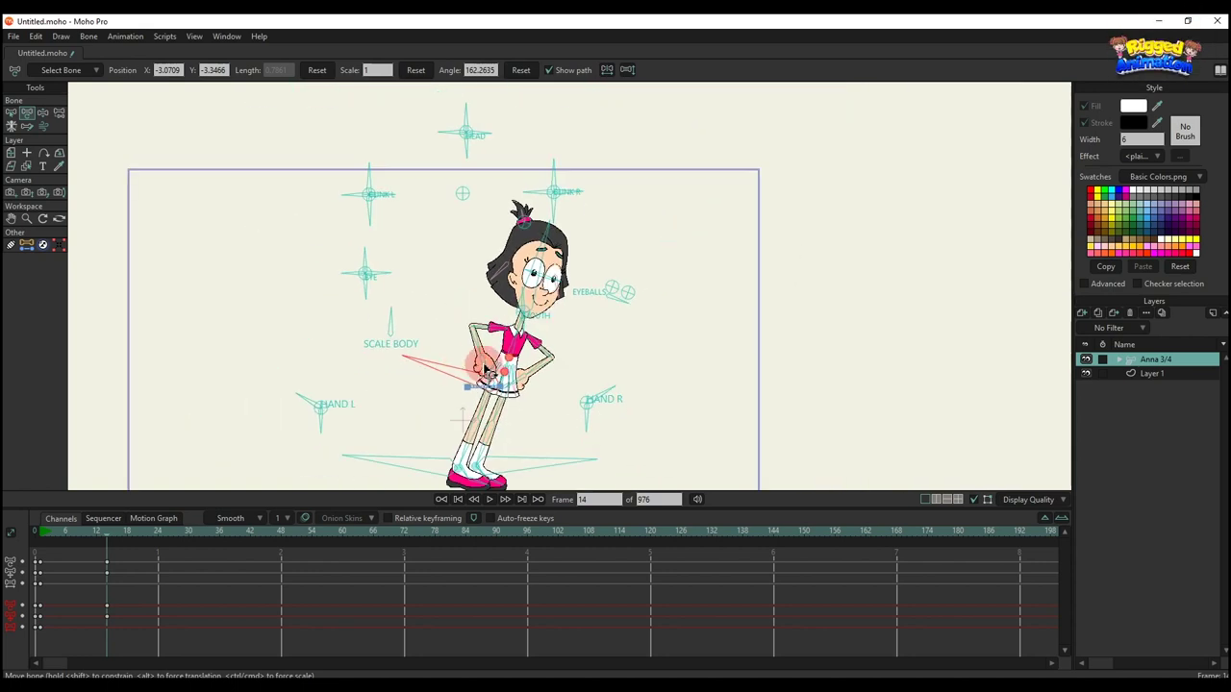
scroll(449, 373, "up", 1)
key("z")
left_click_drag(450, 373, 532, 342)
key("t")
- Pose the head, arms and raised leg for a running stance at frame 14, with the head looking back and one knee lifted
scroll(490, 340, "up", 5)
scroll(490, 389, "down", 4)
scroll(540, 295, "down", 5)
scroll(480, 202, "up", 4)
left_click_drag(493, 200, 444, 195)
left_click_drag(512, 390, 493, 234)
scroll(445, 433, "up", 2)
left_click_drag(445, 444, 515, 386)
scroll(520, 300, "up", 5)
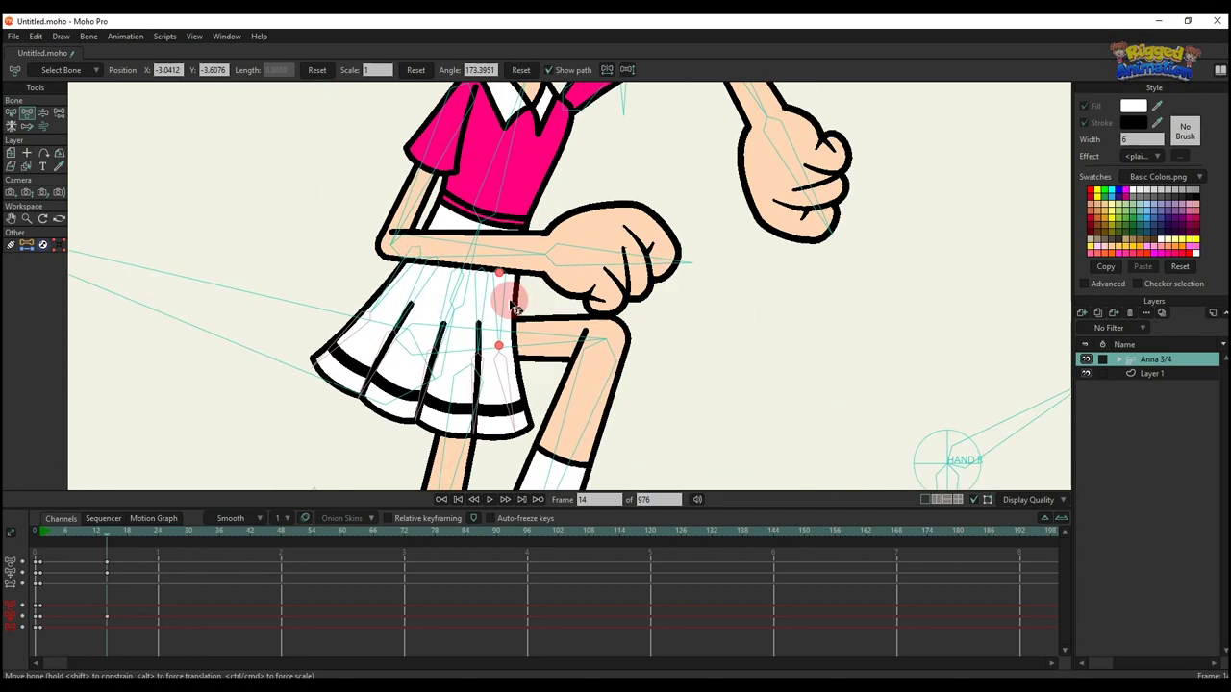
- Rotate the skirt bones at frame 14 so the skirt covers the raised thigh and the pleats spread evenly
left_click_drag(509, 297, 554, 287)
scroll(554, 287, "down", 2)
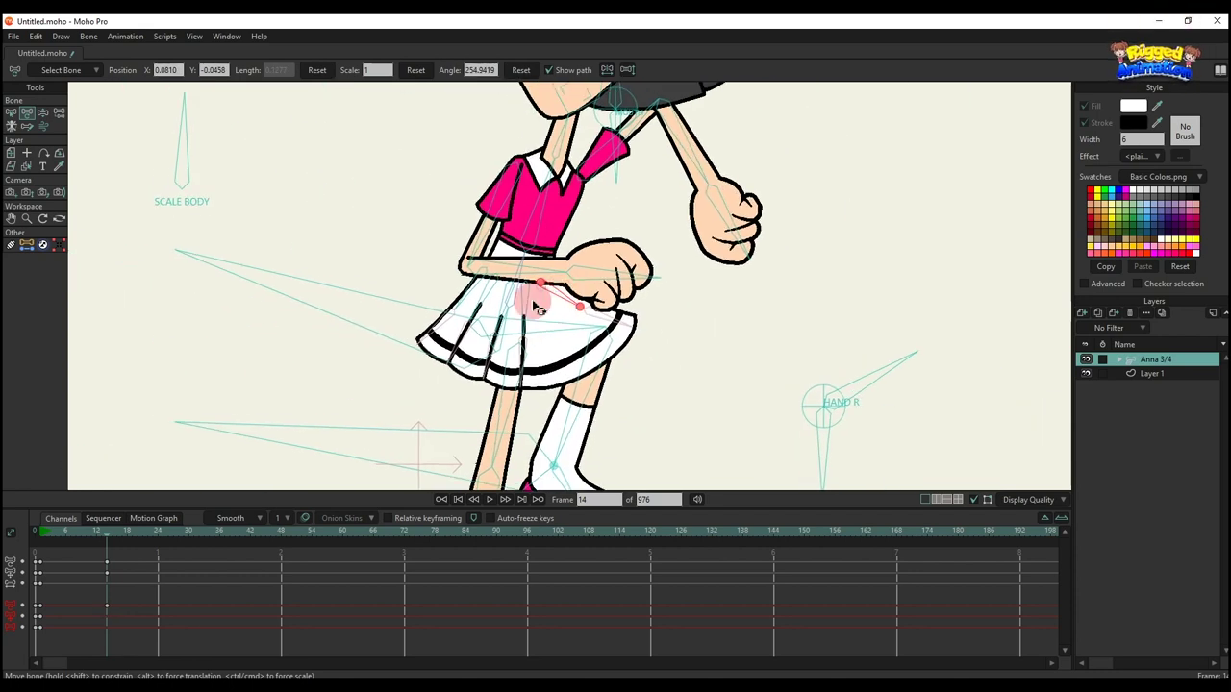
scroll(531, 305, "up", 2)
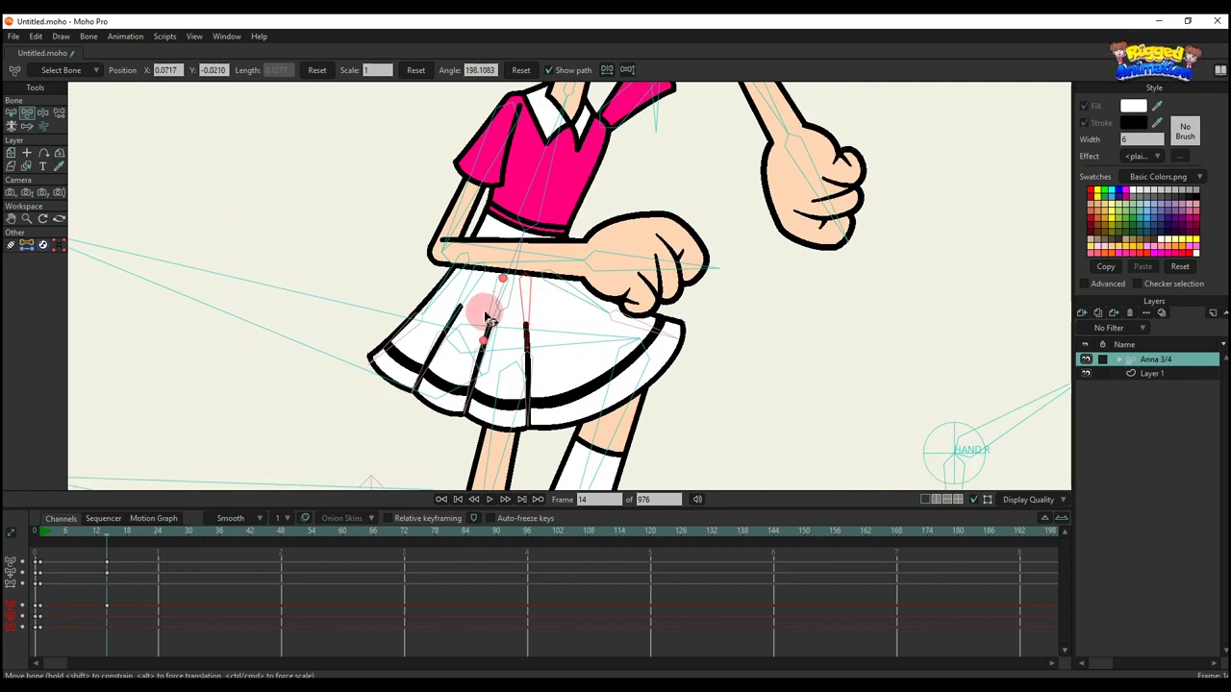
left_click_drag(489, 320, 543, 320)
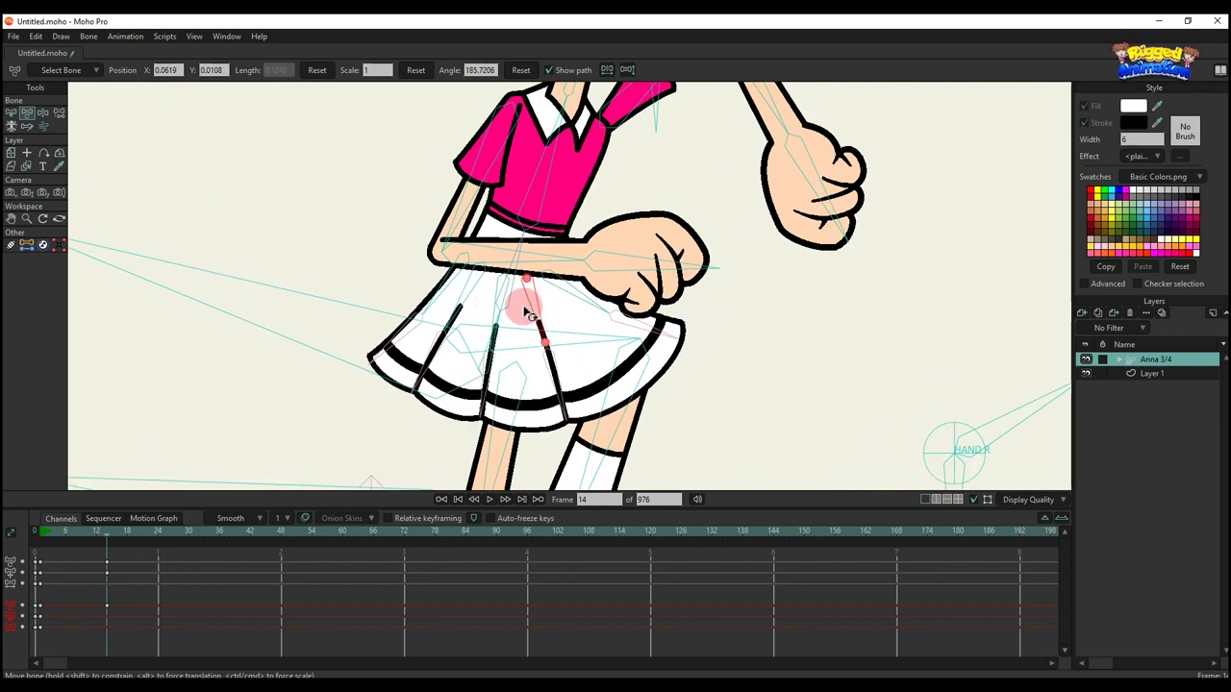
scroll(498, 315, "down", 3)
scroll(519, 310, "up", 3)
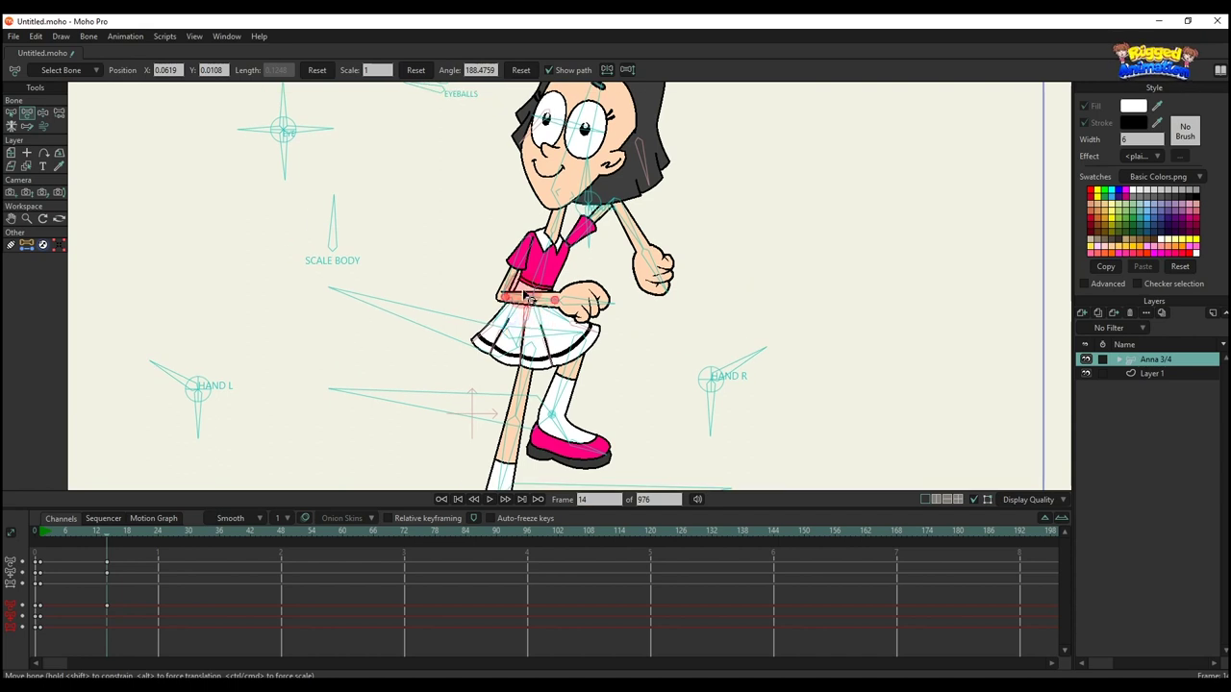
- Fine-tune both arm bones at frame 14 and rotate the HAND R control to about 28 degrees
left_click(531, 308)
left_click_drag(529, 306, 534, 301)
scroll(625, 236, "down", 4)
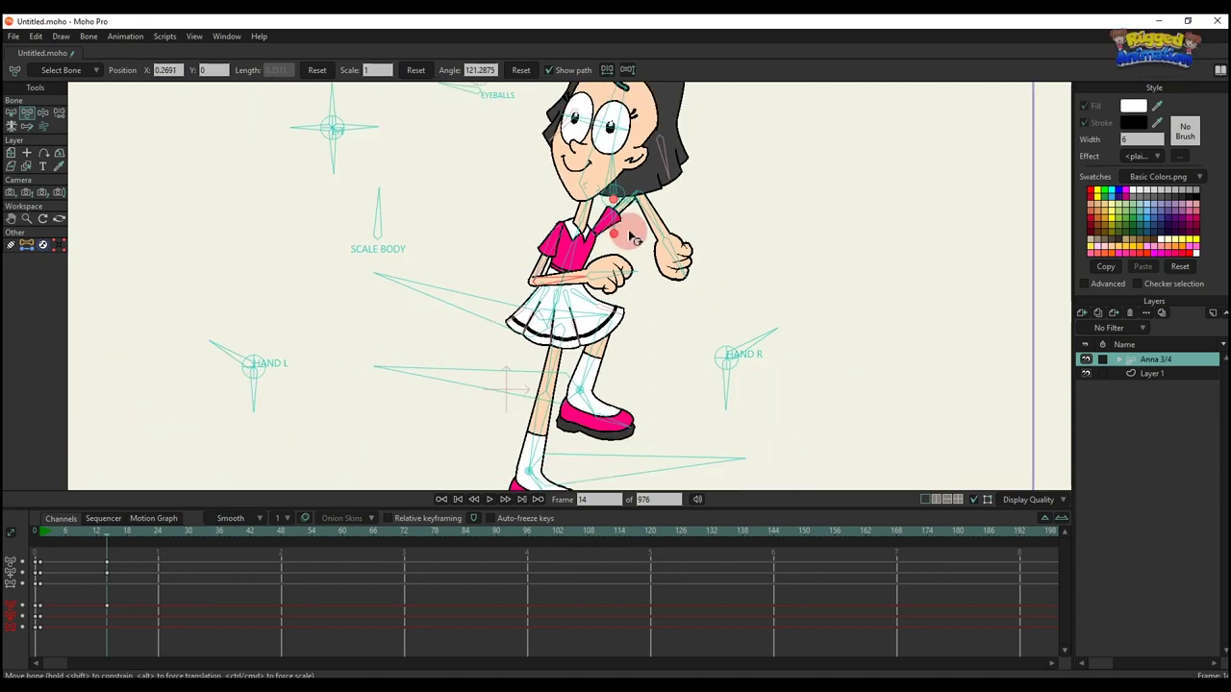
scroll(628, 221, "up", 3)
left_click_drag(622, 203, 621, 194)
scroll(635, 197, "down", 3)
scroll(712, 250, "up", 3)
left_click(739, 278)
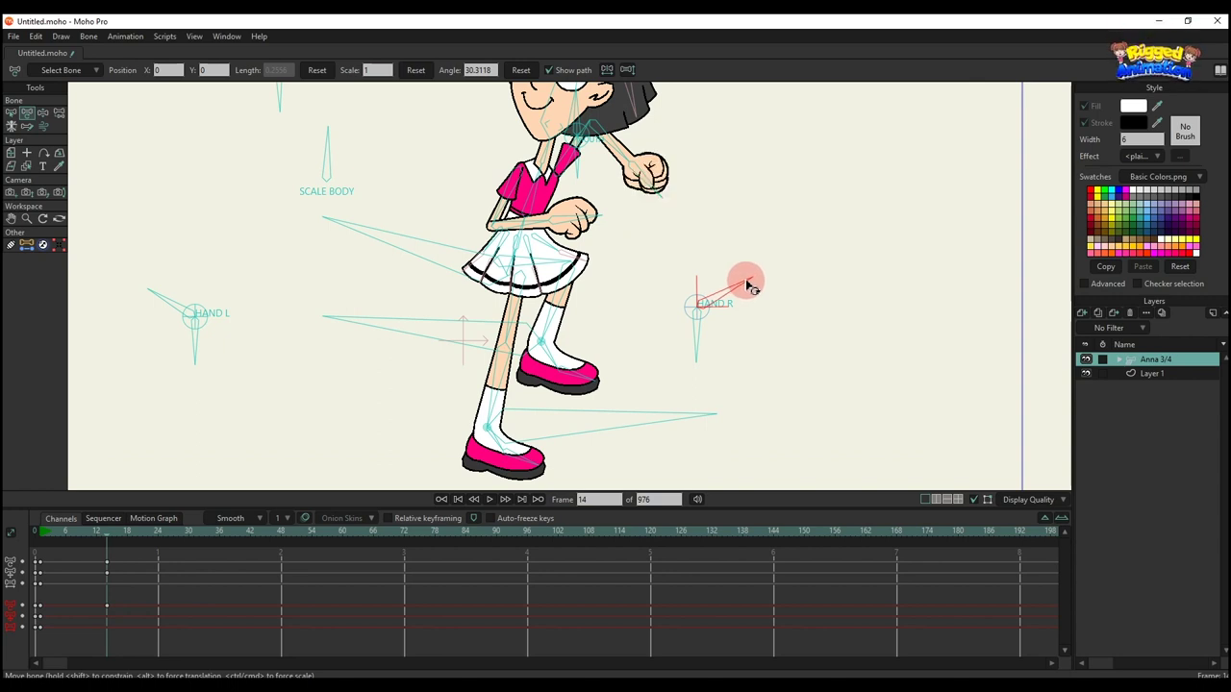
scroll(750, 286, "down", 3)
scroll(676, 256, "up", 2)
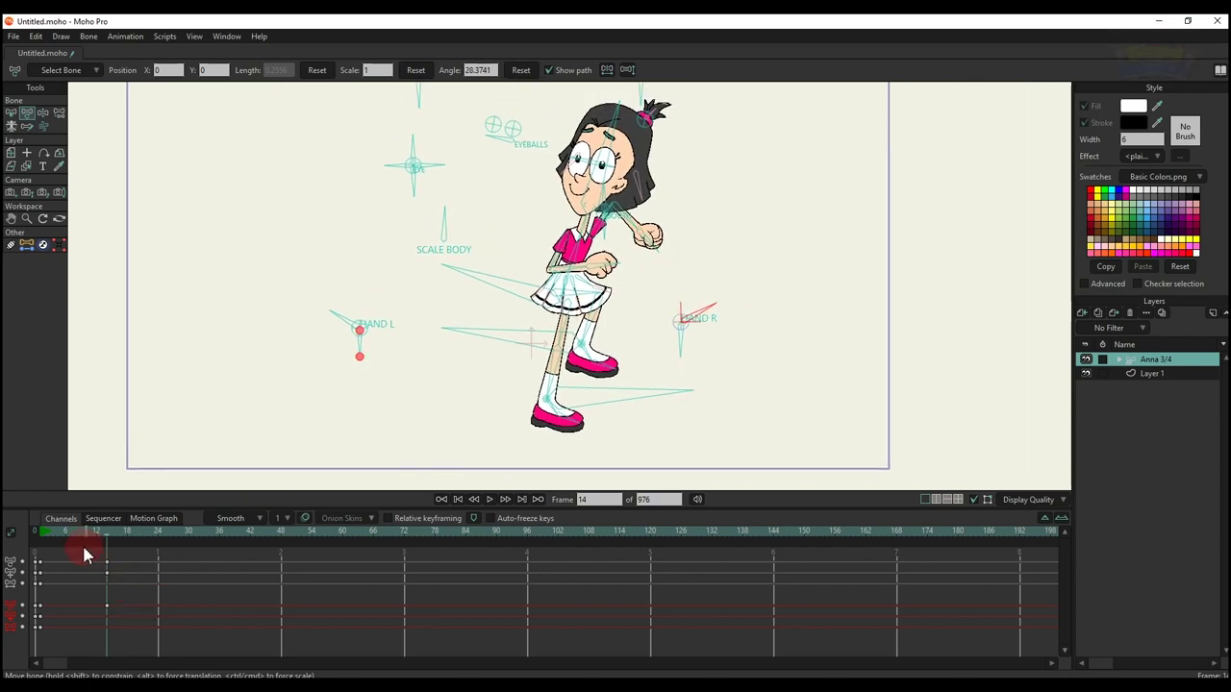
- Set the HAND R keyframe at frame 1 to Step interpolation and move its frame 14 keyframe to frame 6
right_click(40, 607)
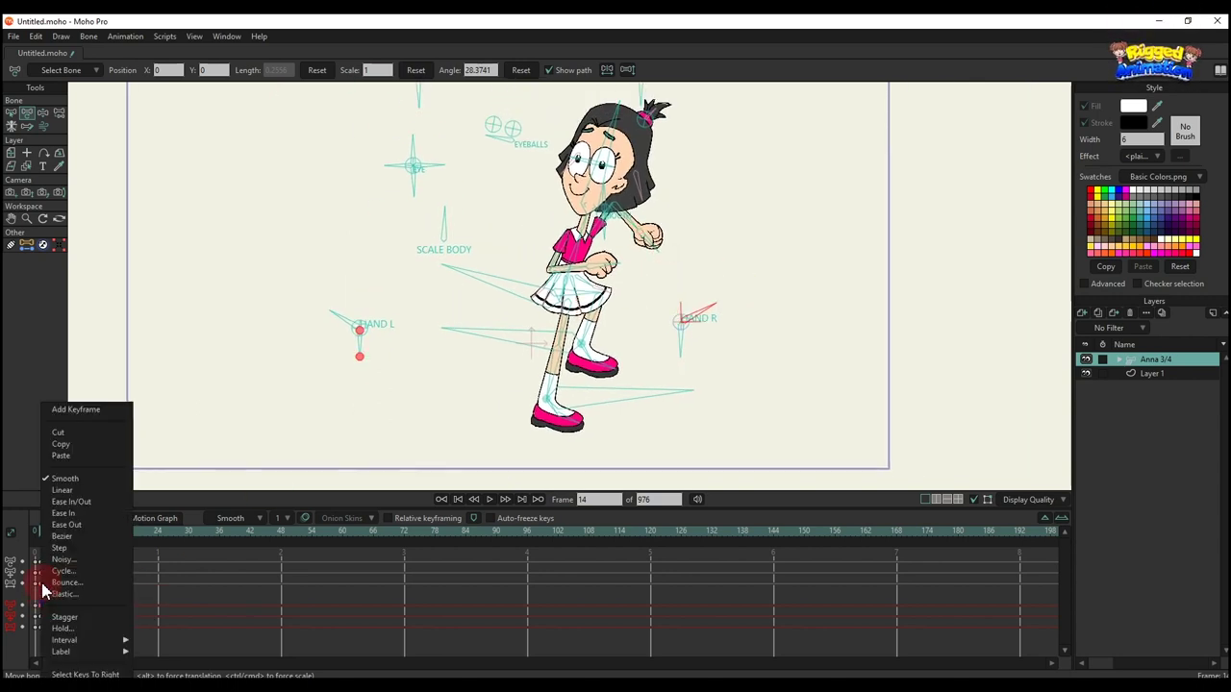
left_click(73, 547)
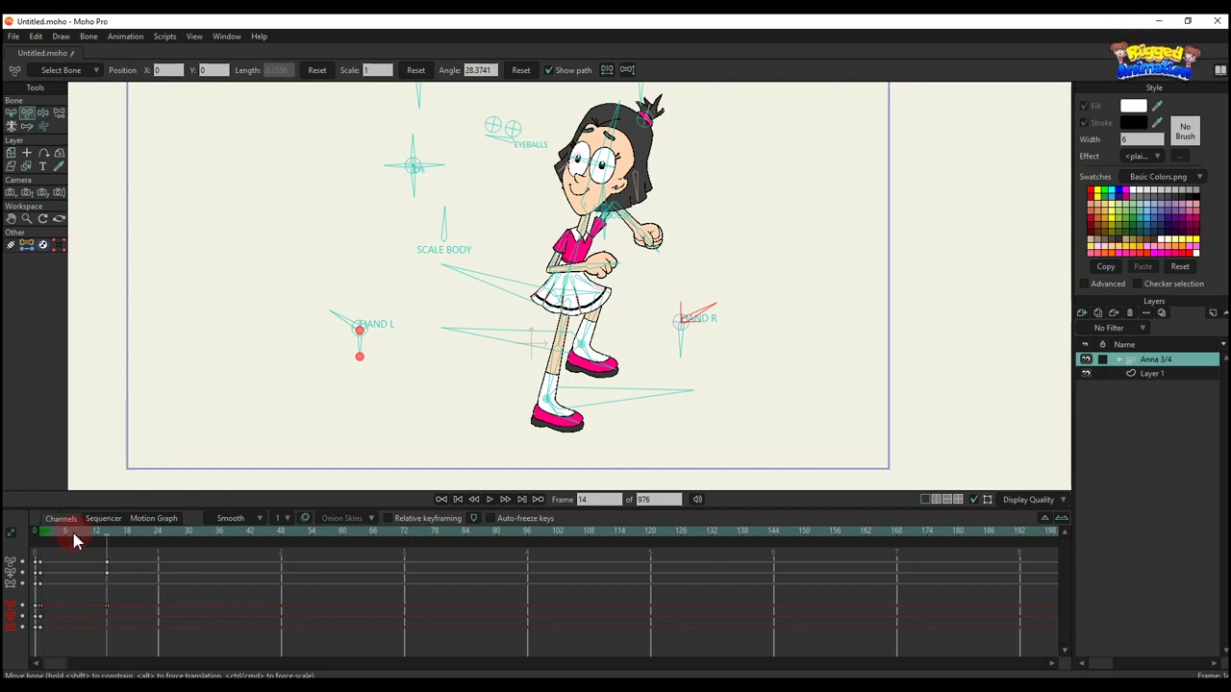
left_click_drag(75, 541, 93, 546)
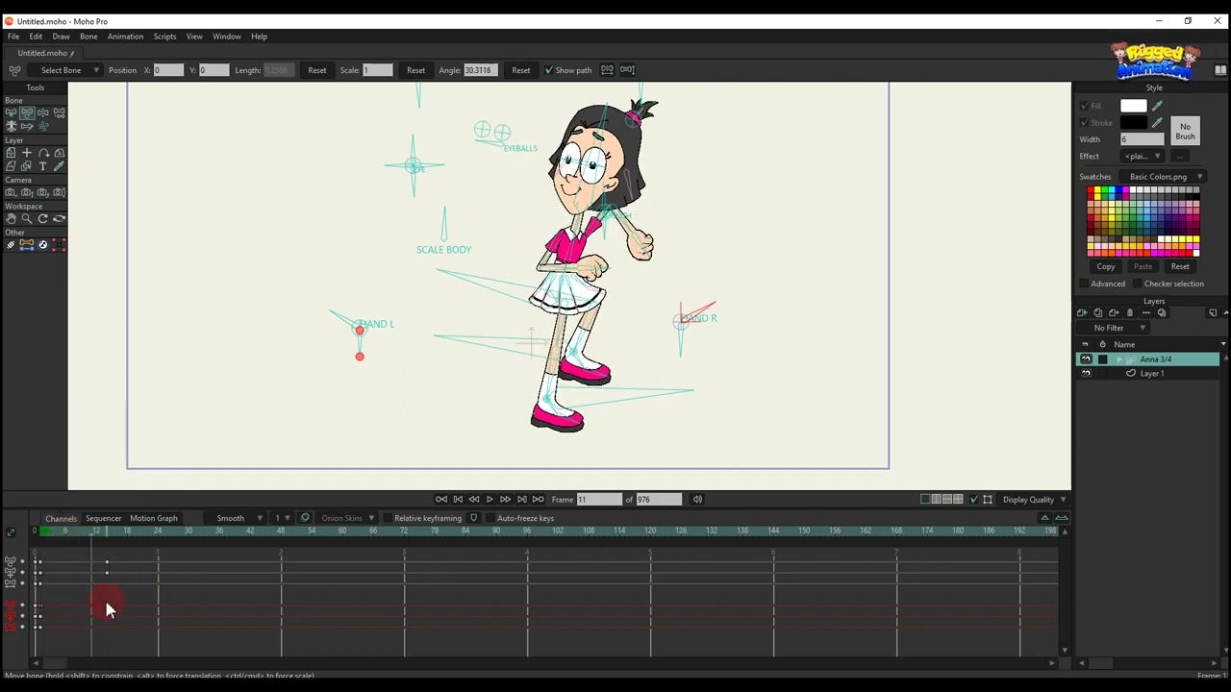
left_click_drag(105, 608, 79, 608)
mouse_move(55, 554)
left_mouse_down()
mouse_move(76, 547)
mouse_move(66, 550)
left_mouse_up()
left_click_drag(76, 605, 66, 606)
- At frame 14, rotate the raised foot so that its toe points downward
left_click_drag(52, 541, 110, 549)
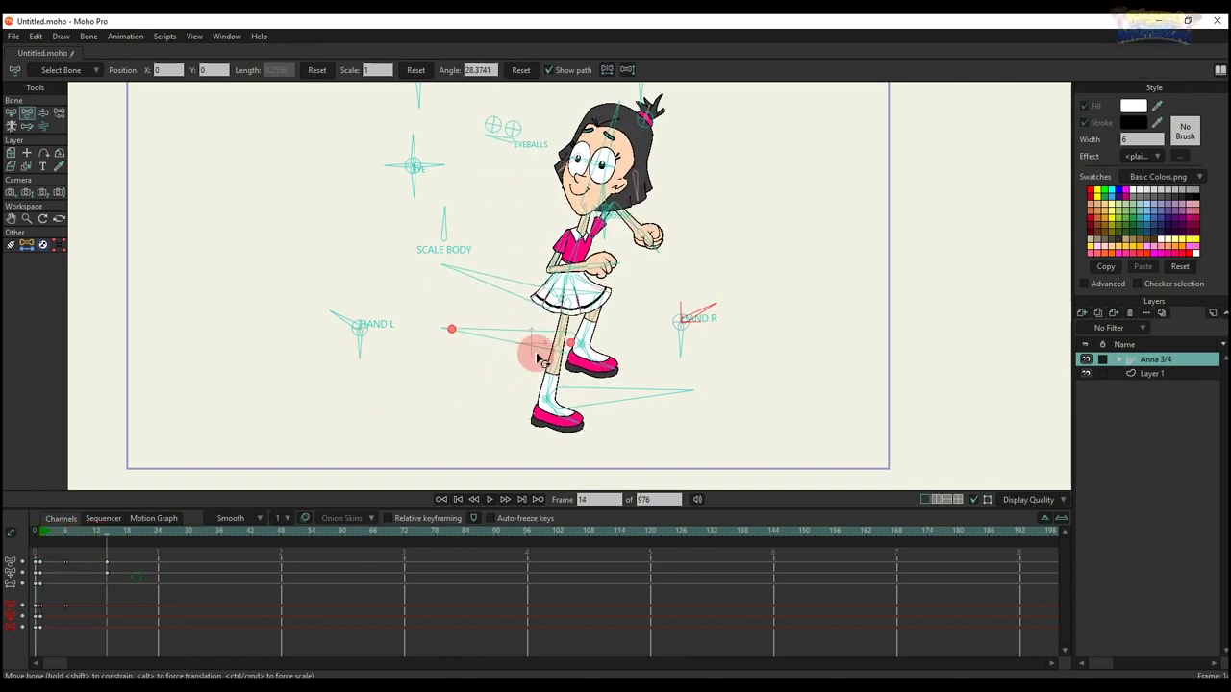
scroll(538, 357, "down", 3)
scroll(574, 348, "up", 3)
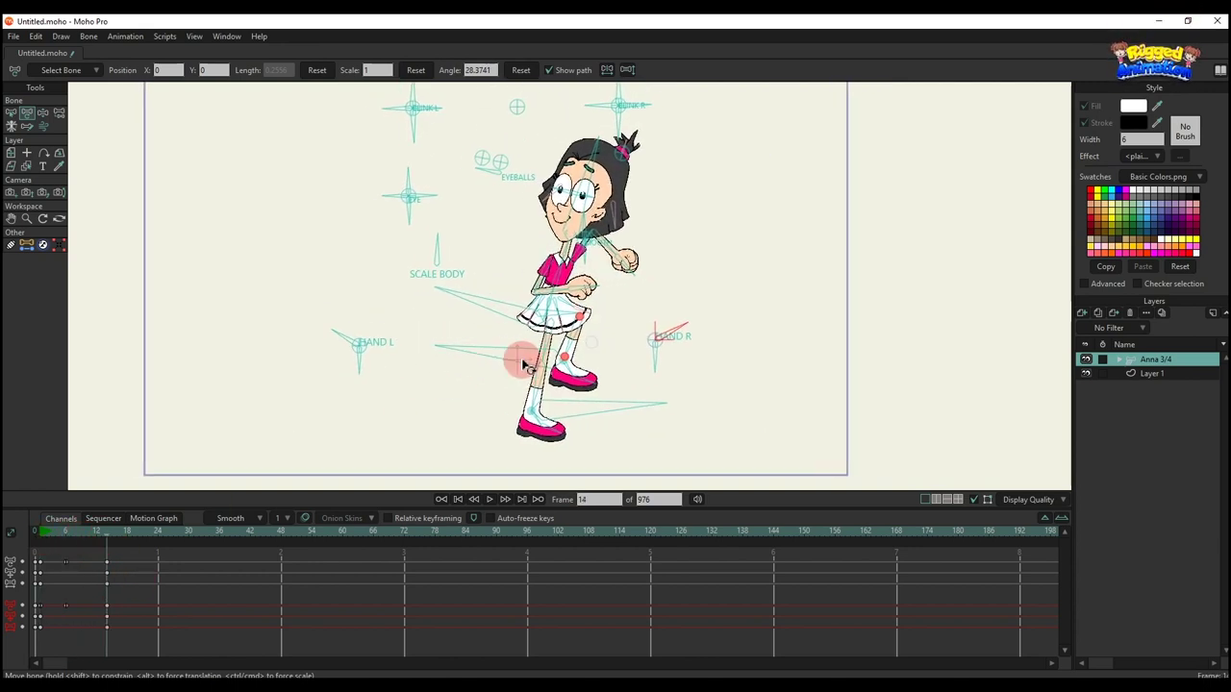
scroll(563, 390, "up", 4)
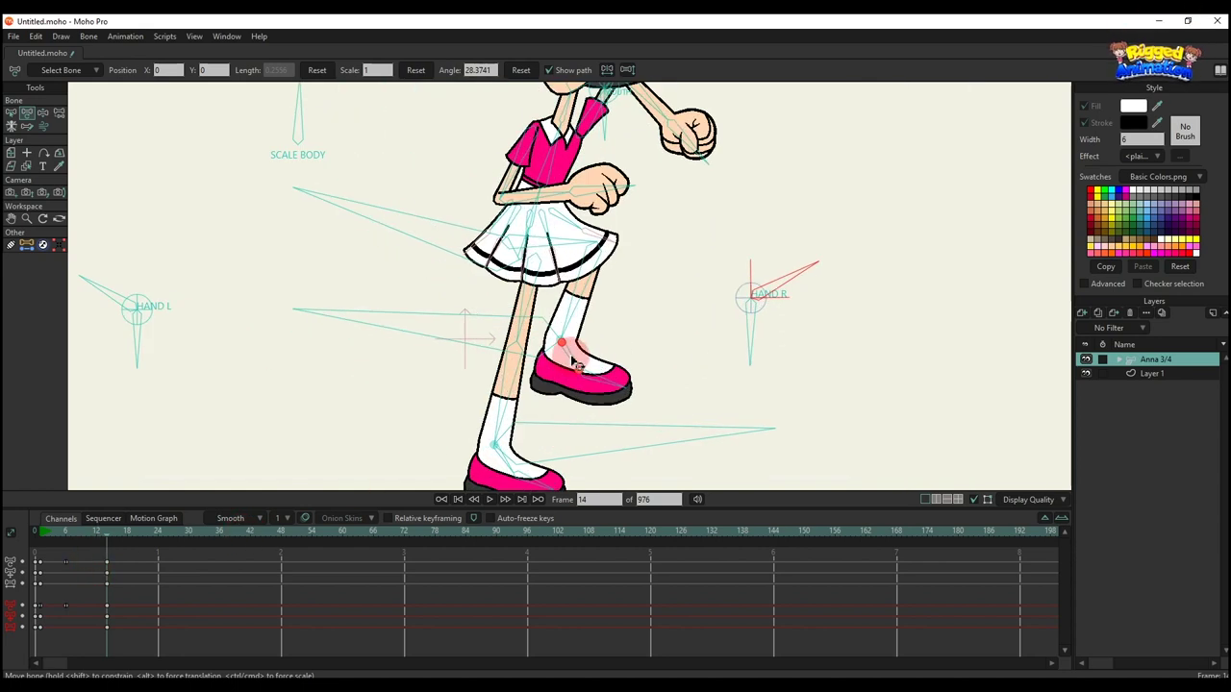
left_click_drag(570, 354, 564, 369)
scroll(593, 341, "down", 3)
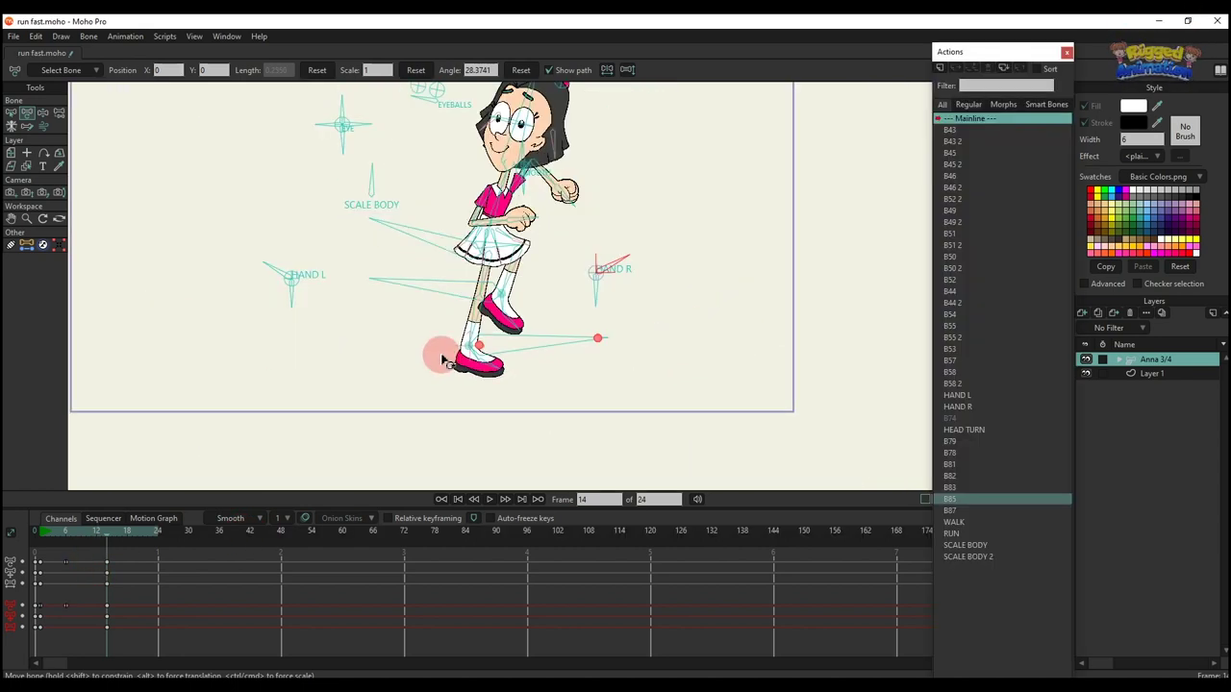
- Set the layer origin at the standing foot's ankle and flip the layer horizontally at frame 15
key("0")
scroll(423, 322, "up", 3)
scroll(388, 298, "up", 2)
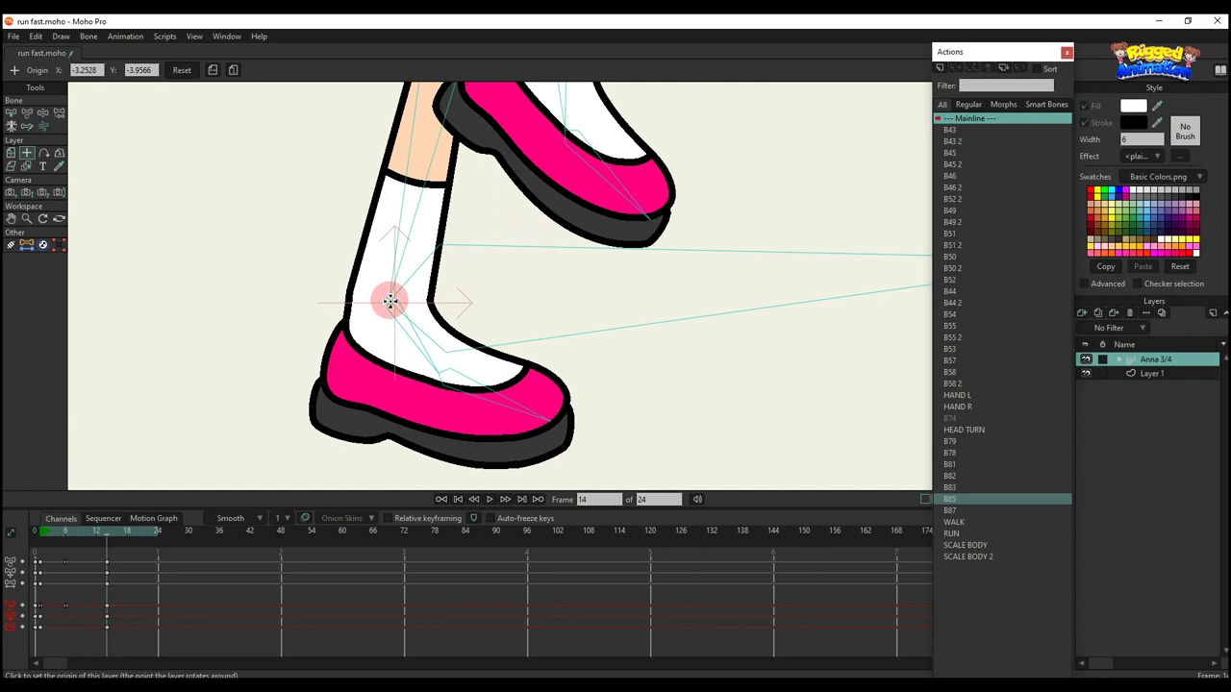
scroll(390, 301, "down", 5)
key("m")
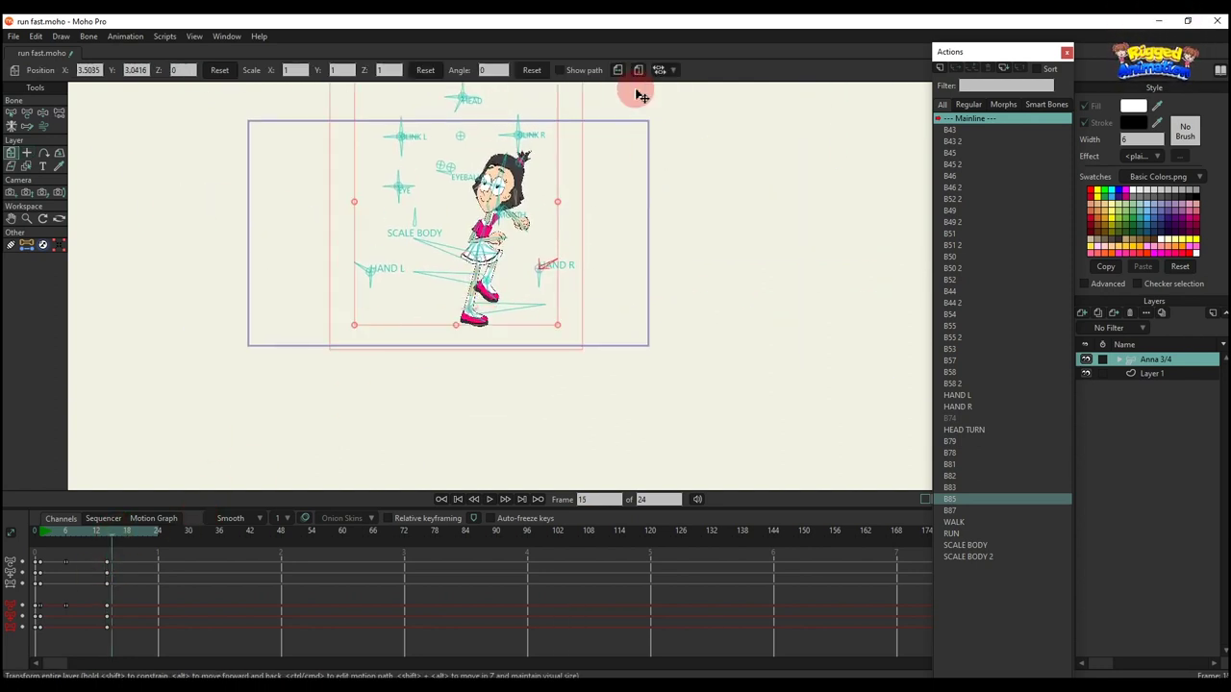
scroll(572, 158, "up", 5)
- At frame 15, move the raised foot's control bone backward so the leg kicks out behind the body
key("t")
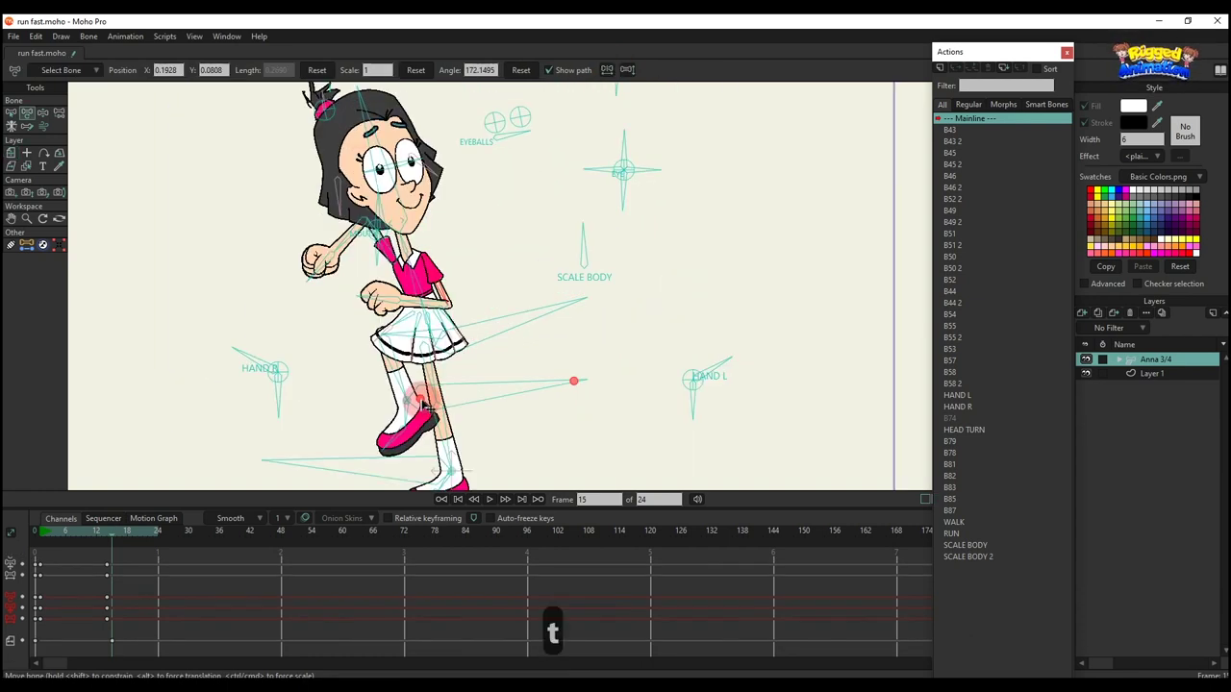
left_click(562, 380)
left_click_drag(557, 378, 587, 353)
scroll(572, 349, "up", 4)
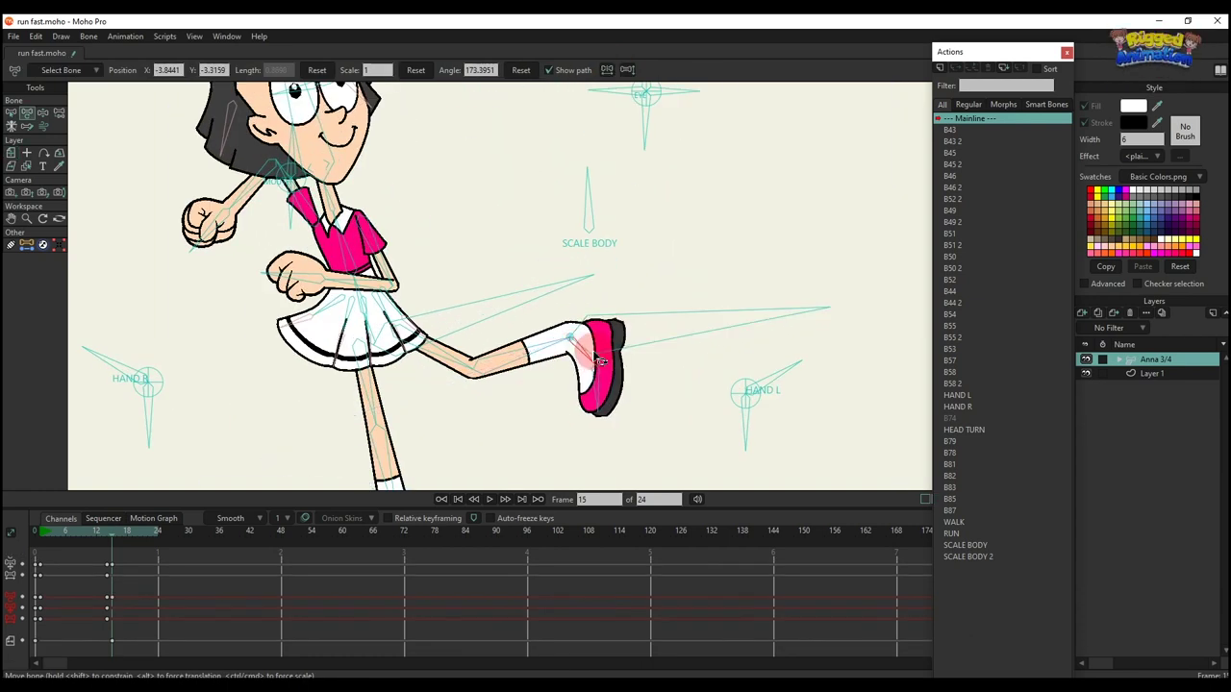
scroll(536, 346, "down", 5)
- Shift the hips slightly at frame 15 and stretch the kicked-back foot further behind the body
key("z")
left_click_drag(503, 327, 516, 318)
key("t")
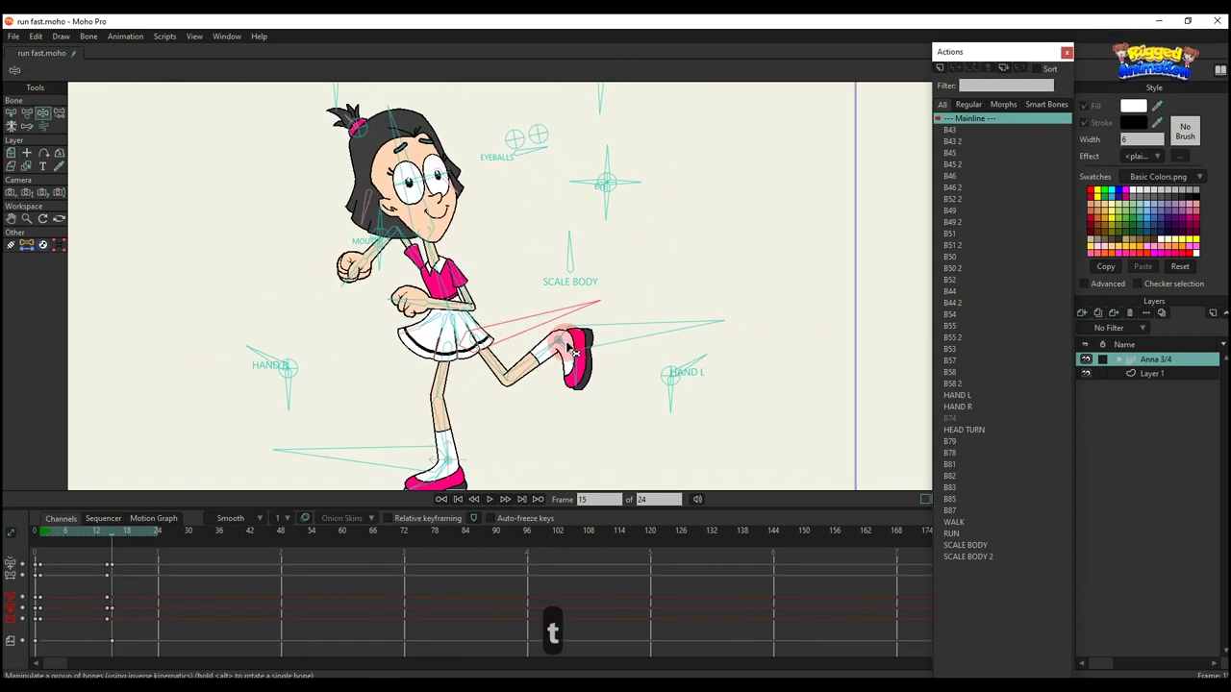
left_click(574, 344)
left_click_drag(574, 344, 606, 345)
scroll(468, 317, "up", 3)
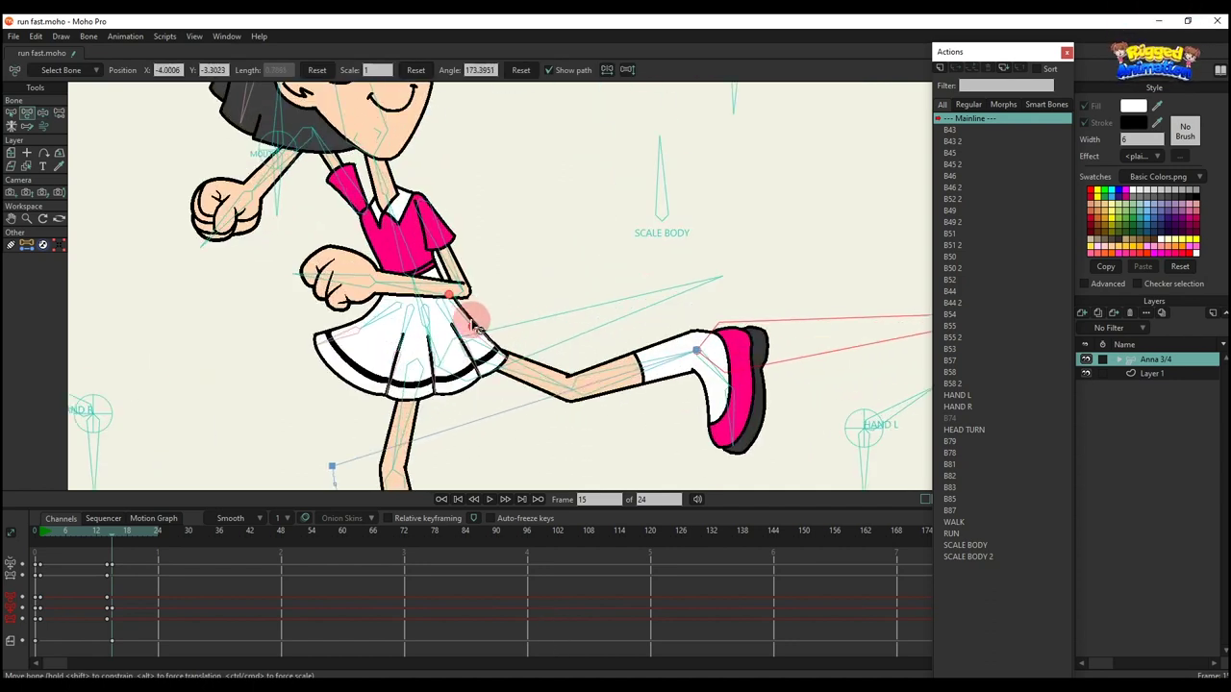
- At frame 15, rotate the skirt bones so that the hem flares back toward the kicked-out leg
key("t")
left_click(410, 327)
left_click_drag(407, 336, 421, 343)
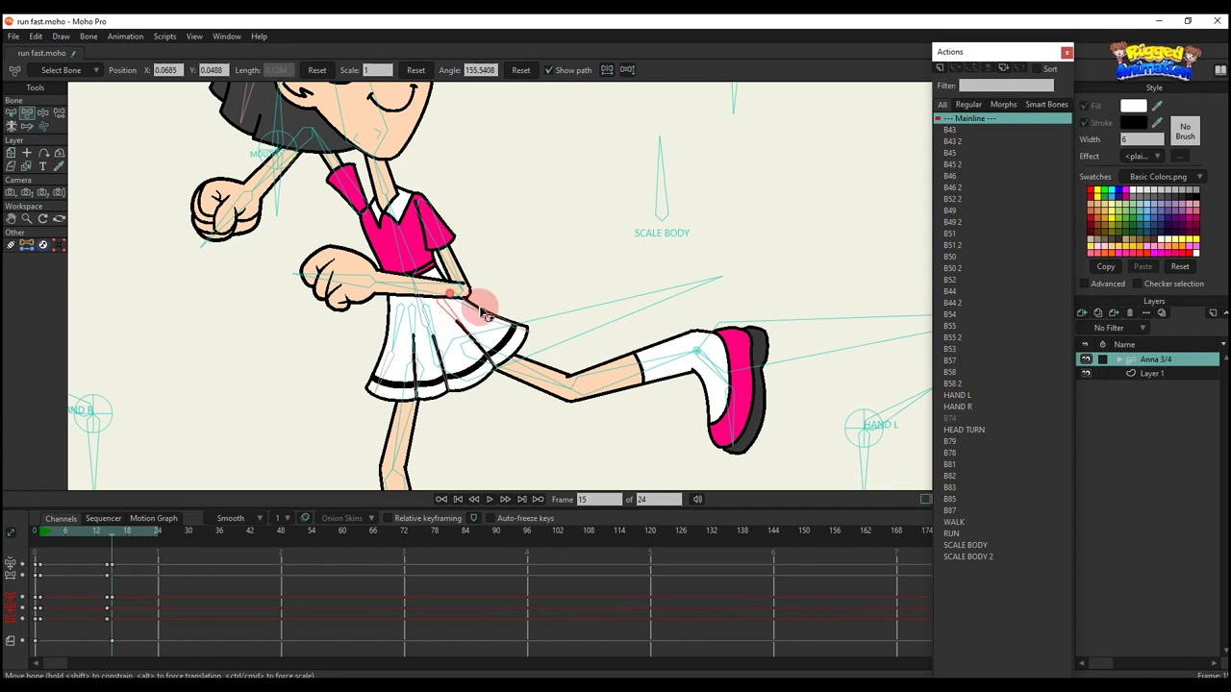
scroll(486, 315, "down", 3)
scroll(469, 290, "up", 2)
- Swing one arm straight out behind the body and keep the other bent in front, forming a running pose
key("t")
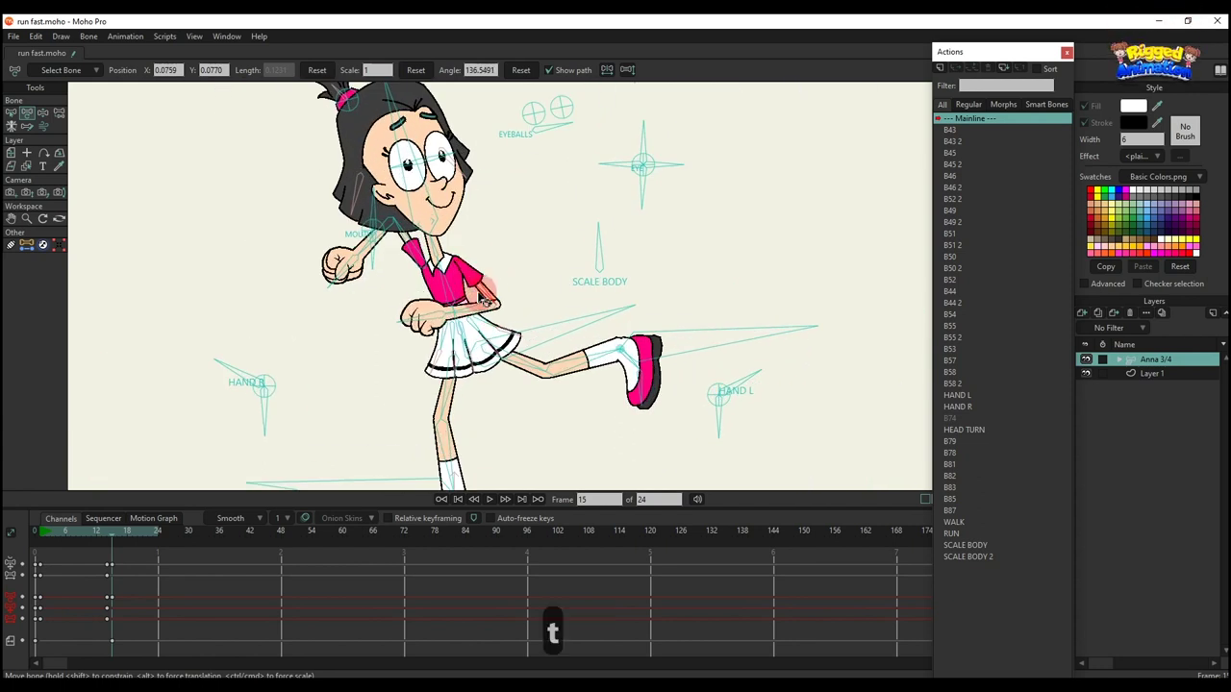
left_click_drag(461, 305, 480, 261)
scroll(485, 250, "down", 3)
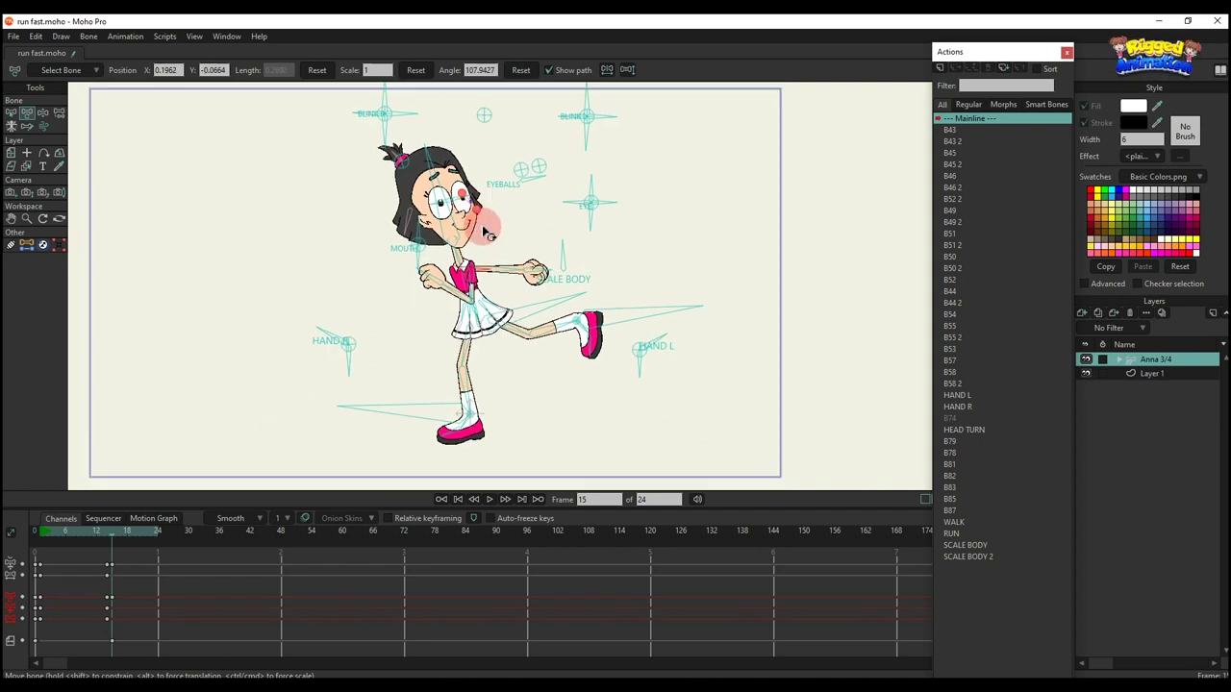
- Turn the head with its control bone so that the face looks in the running direction
scroll(490, 192, "up", 1)
key("t")
left_click(490, 125)
scroll(514, 136, "up", 1)
- Refine the arms at frame 15, raising the front fist and lifting the arm stretched out behind the body
left_click(481, 278)
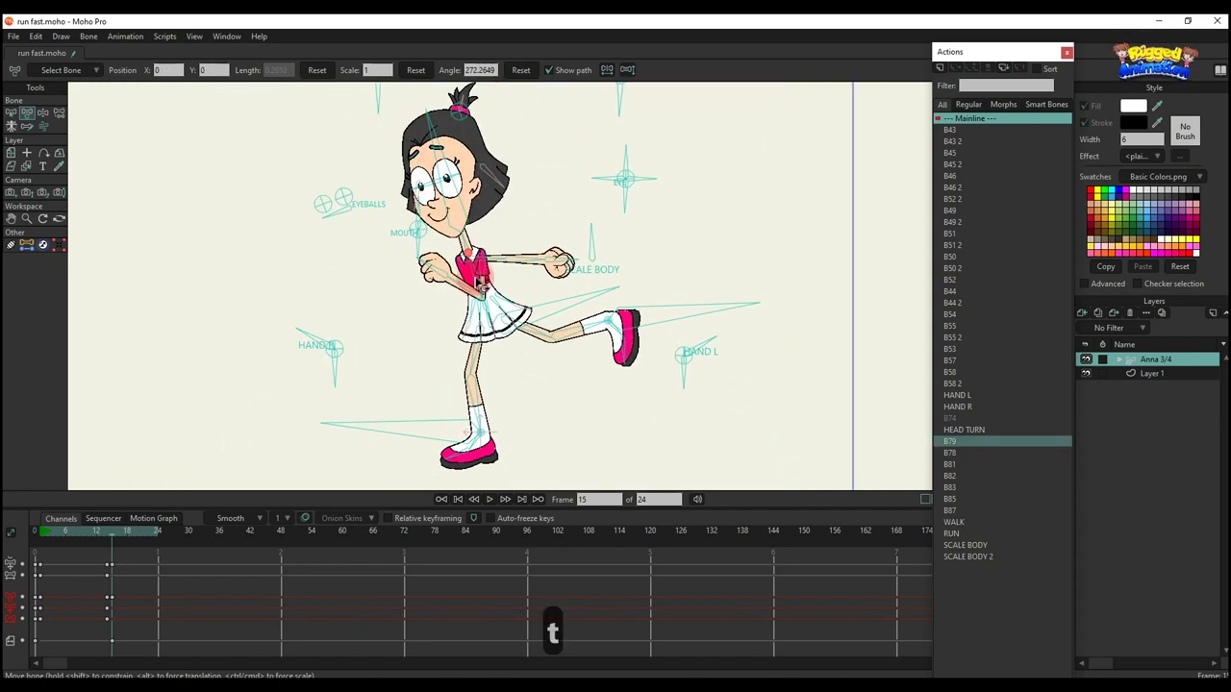
mouse_move(484, 278)
left_mouse_down()
mouse_move(445, 278)
mouse_move(489, 258)
left_mouse_up()
scroll(463, 280, "down", 1)
scroll(487, 279, "up", 1)
left_click(515, 262)
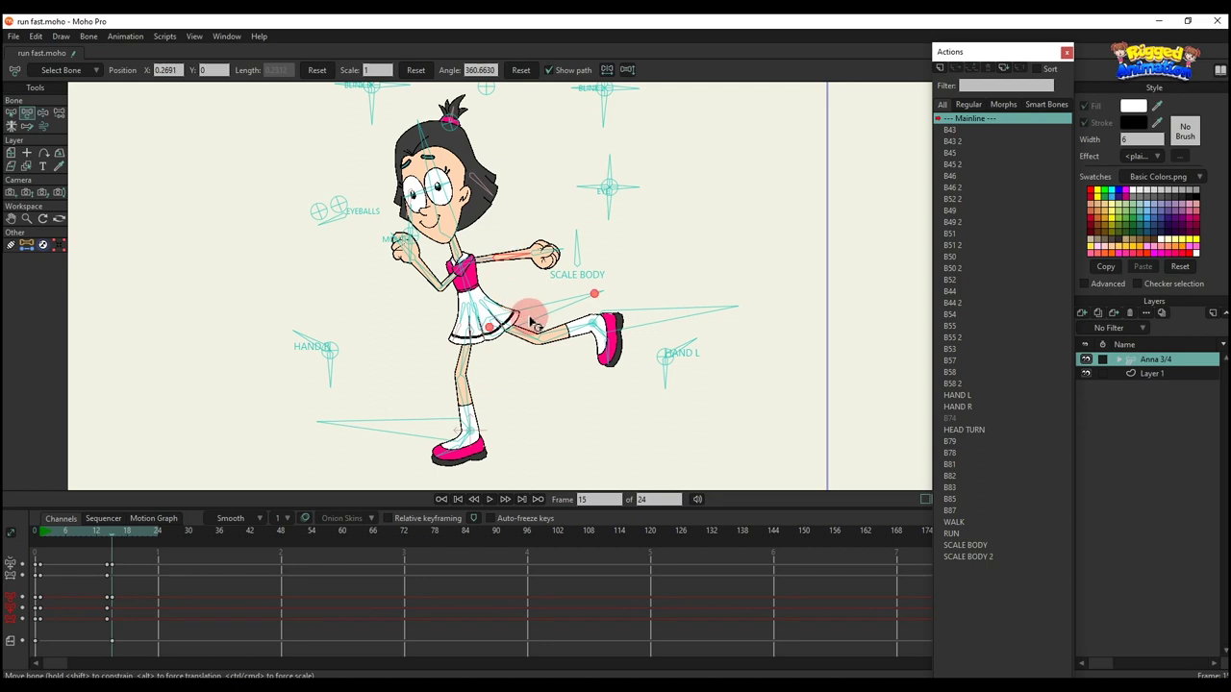
- Raise the kicked-back foot slightly with its control bone to finish the running pose
scroll(536, 323, "down", 1)
left_click_drag(540, 318, 576, 293)
scroll(530, 300, "up", 2)
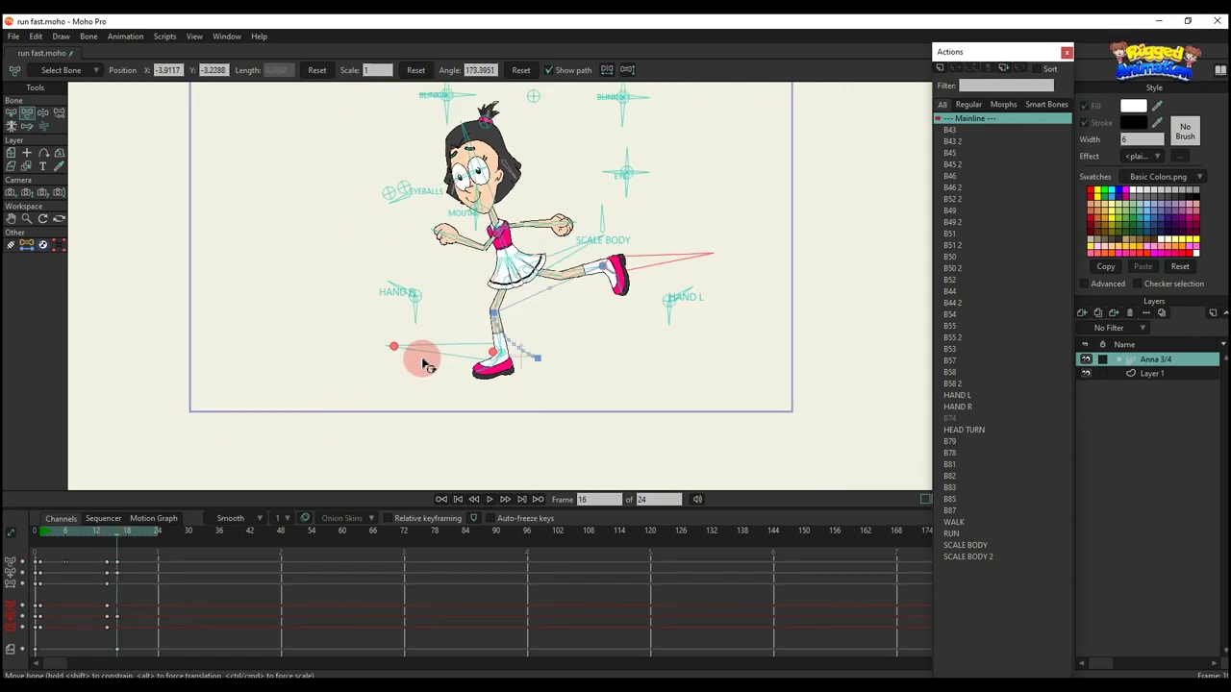
scroll(426, 356, "up", 2)
scroll(547, 247, "down", 4)
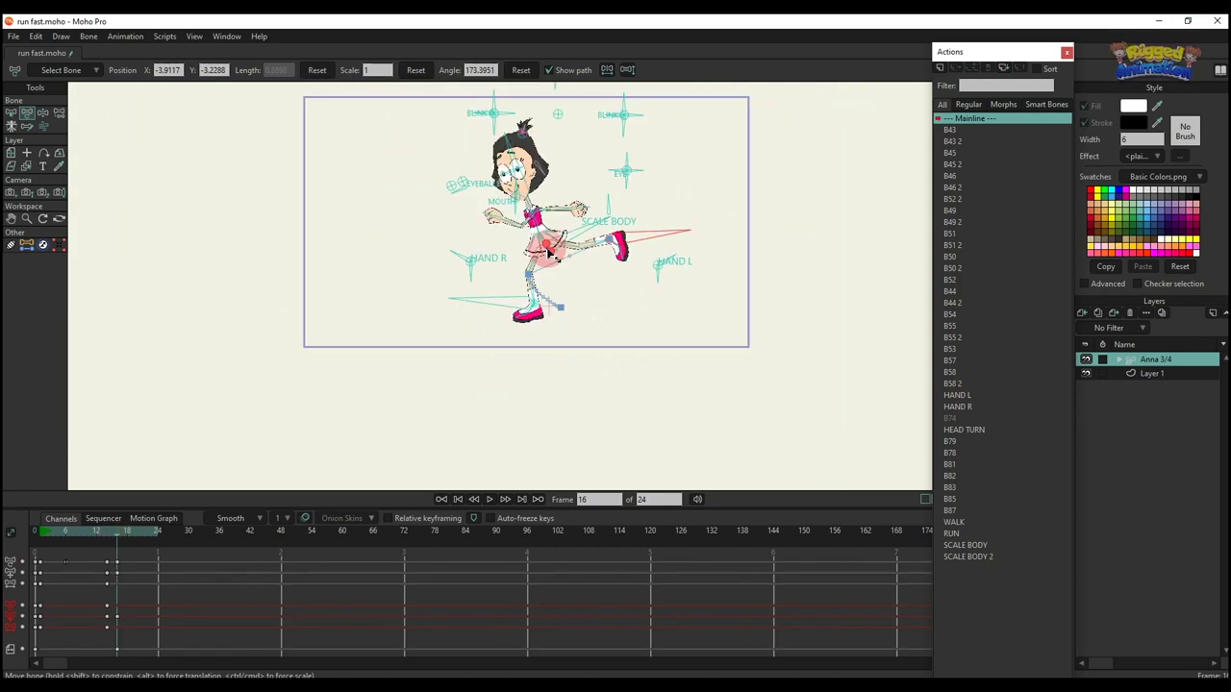
left_click_drag(547, 249, 523, 286)
scroll(523, 286, "up", 1)
- Render frame 16 and save the result as a PNG named 1
key("ctrl+r")
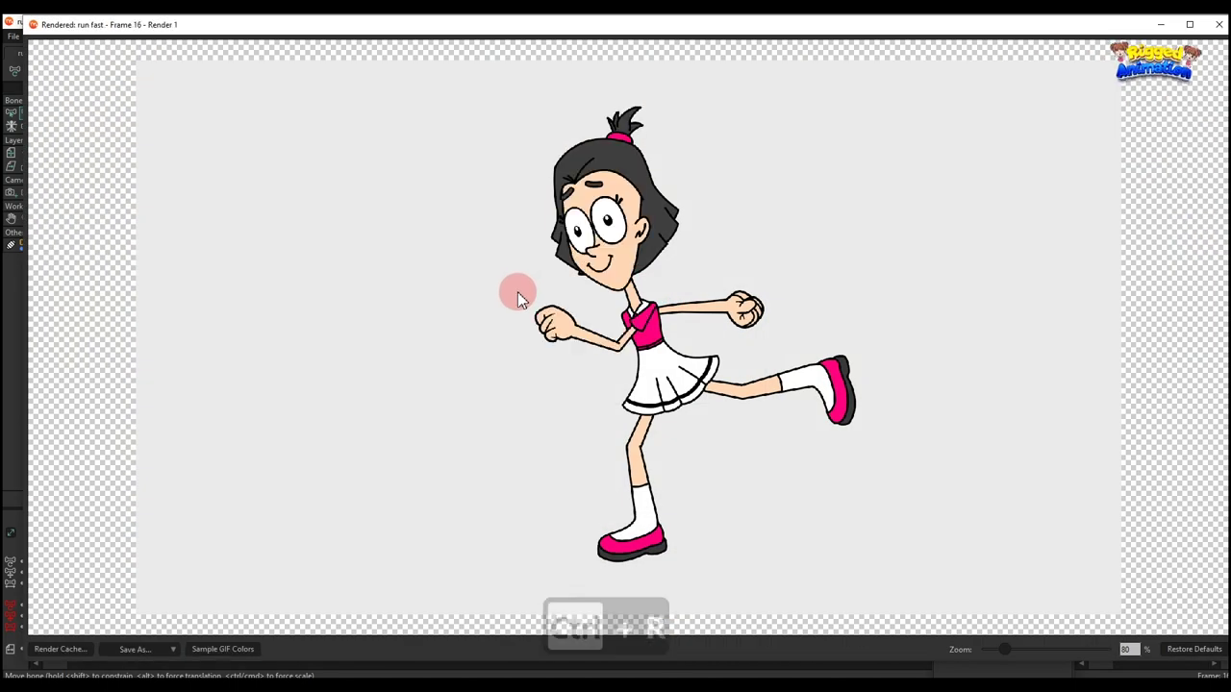
scroll(517, 291, "up", 2)
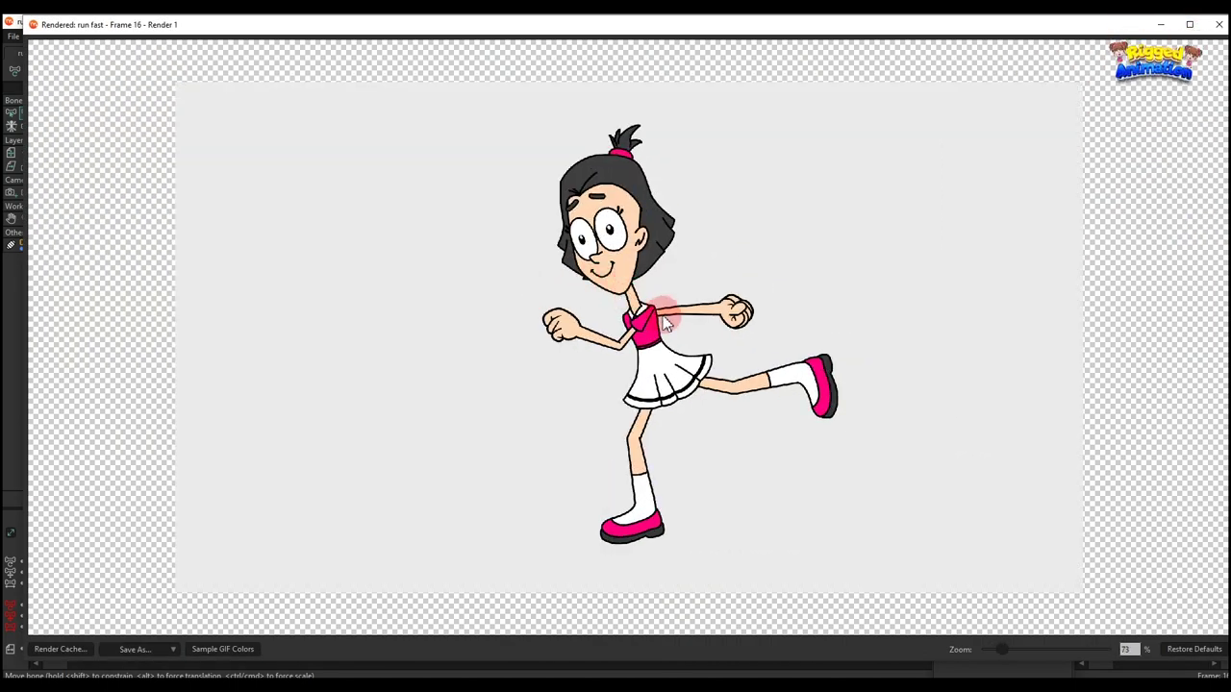
left_click(125, 651)
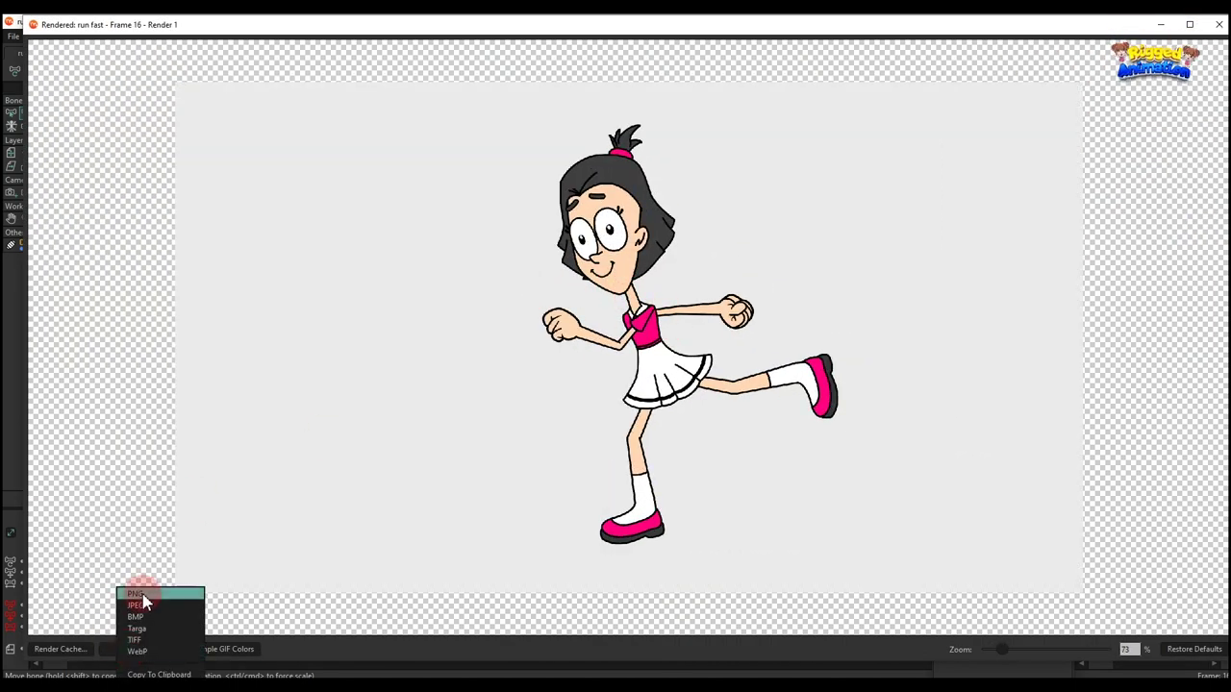
left_click(143, 592)
type("1")
left_click(615, 535)
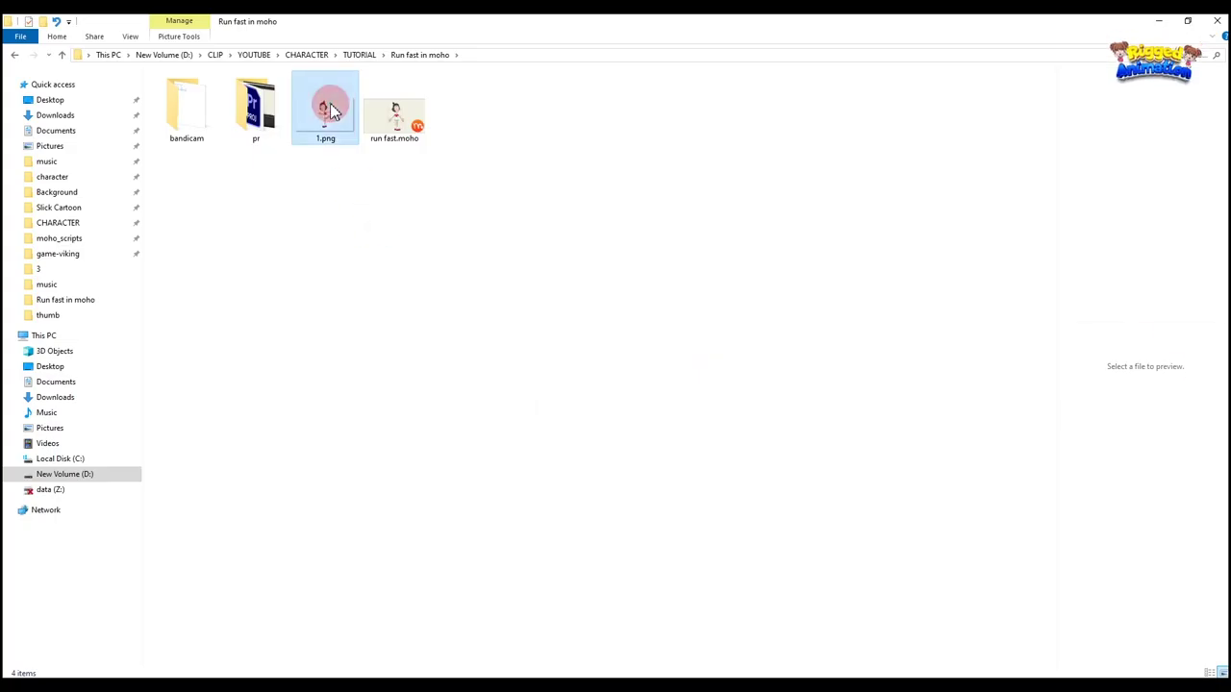
- Open 1.png from the Run fast in moho folder in Adobe Photoshop 2020
left_click(330, 113)
right_click(330, 115)
mouse_move(511, 352)
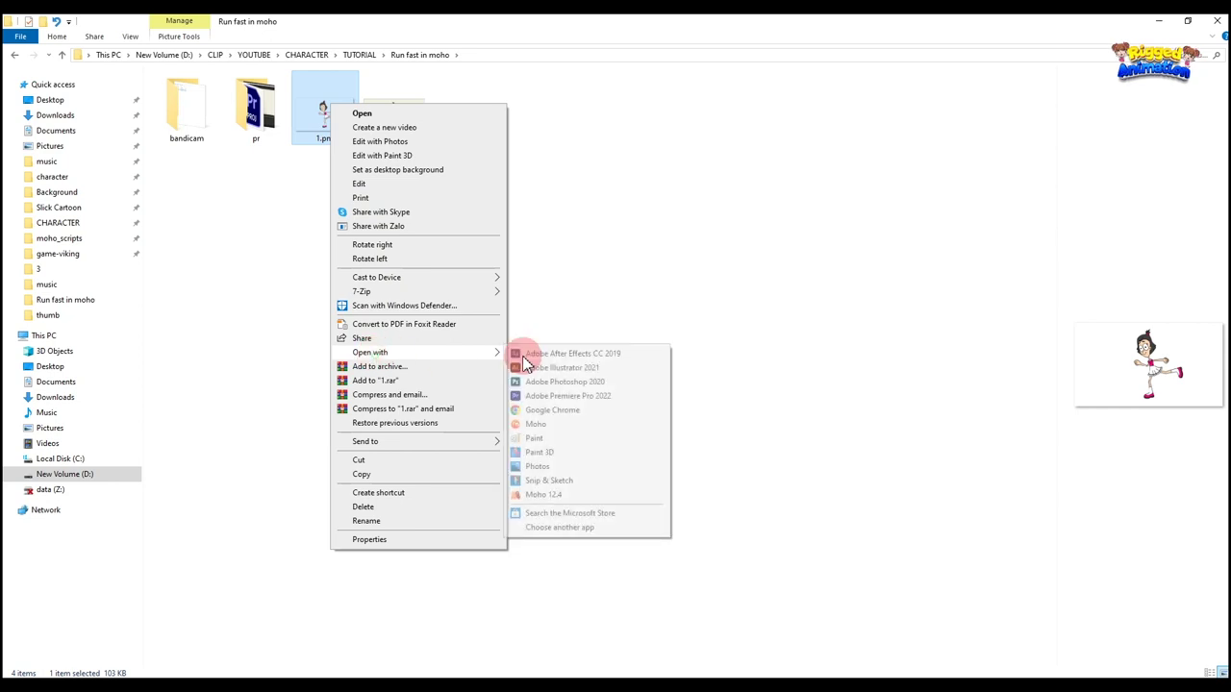
left_click(593, 393)
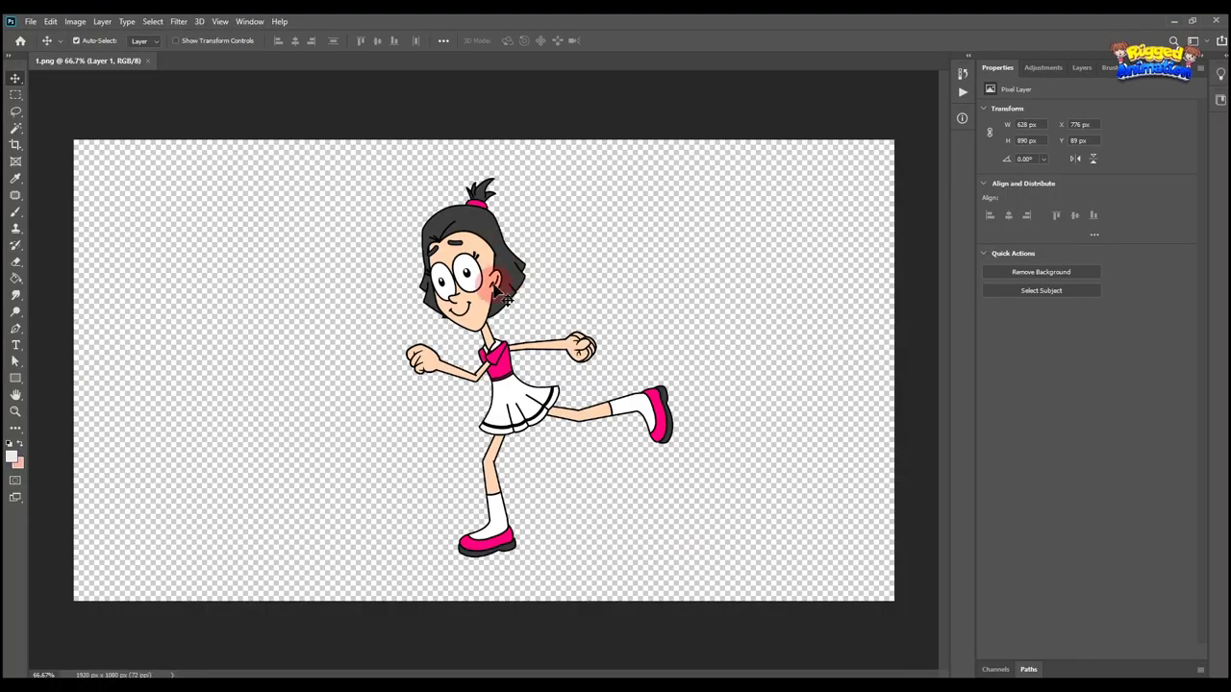
- Apply a Motion Blur filter to the character with an angle of 0° and a distance of 246 pixels
left_click(177, 21)
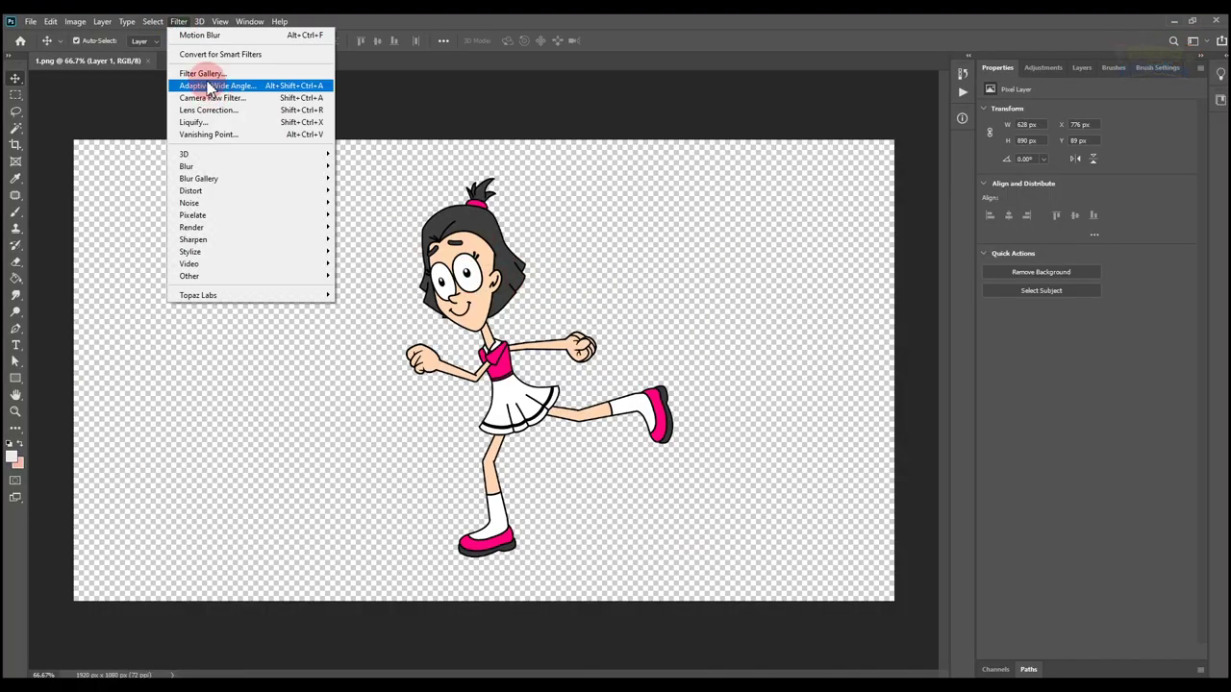
mouse_move(237, 170)
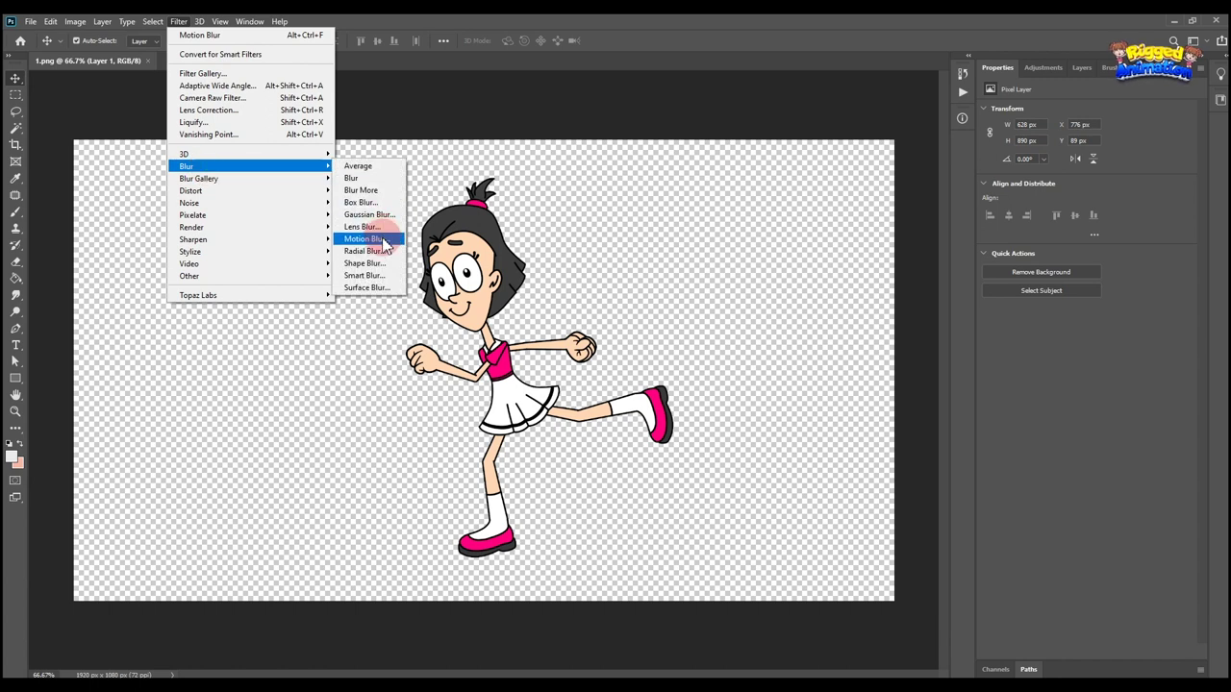
left_click(375, 238)
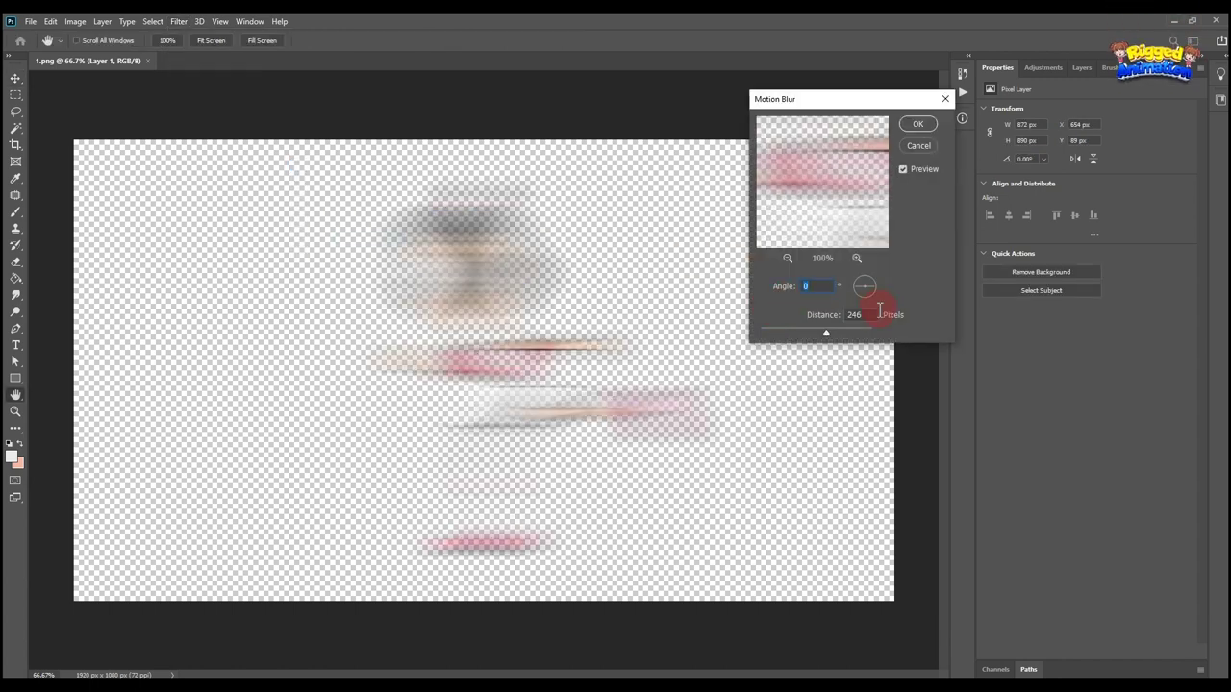
left_click(917, 124)
- Duplicate the blurred layer four times and merge all five layers to strengthen the blur
left_click(1082, 67)
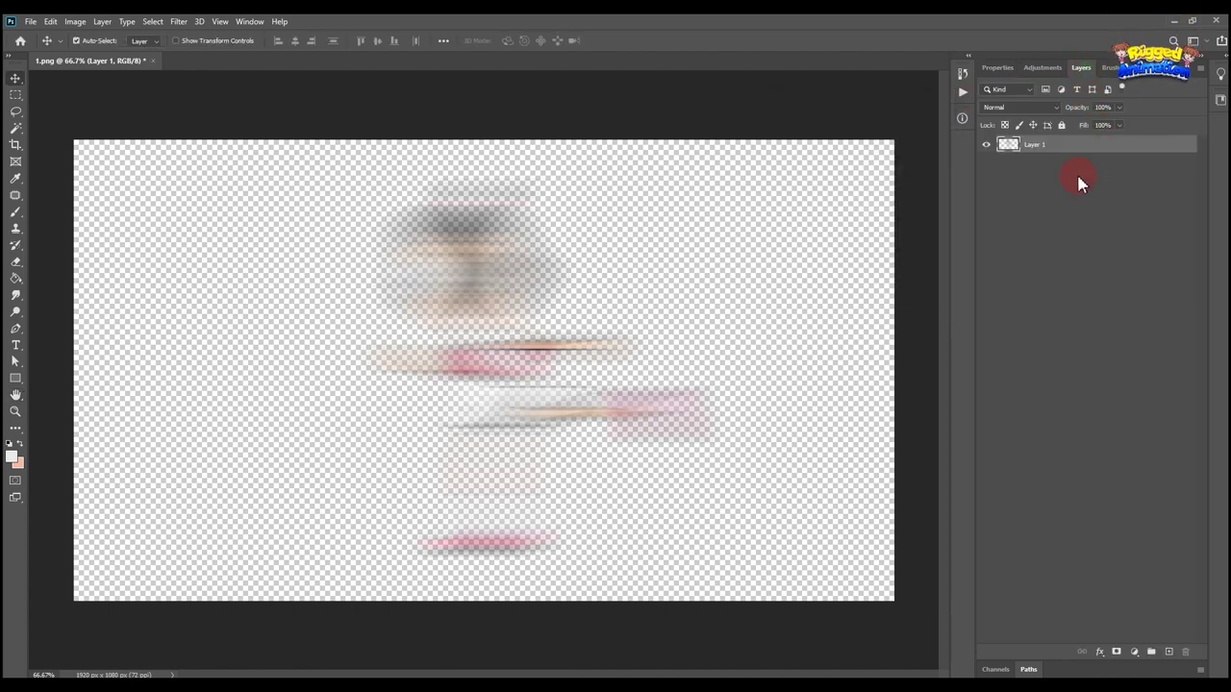
key("ctrl+j")
key("ctrl+j")
key("ctrl+j")
key("ctrl+j")
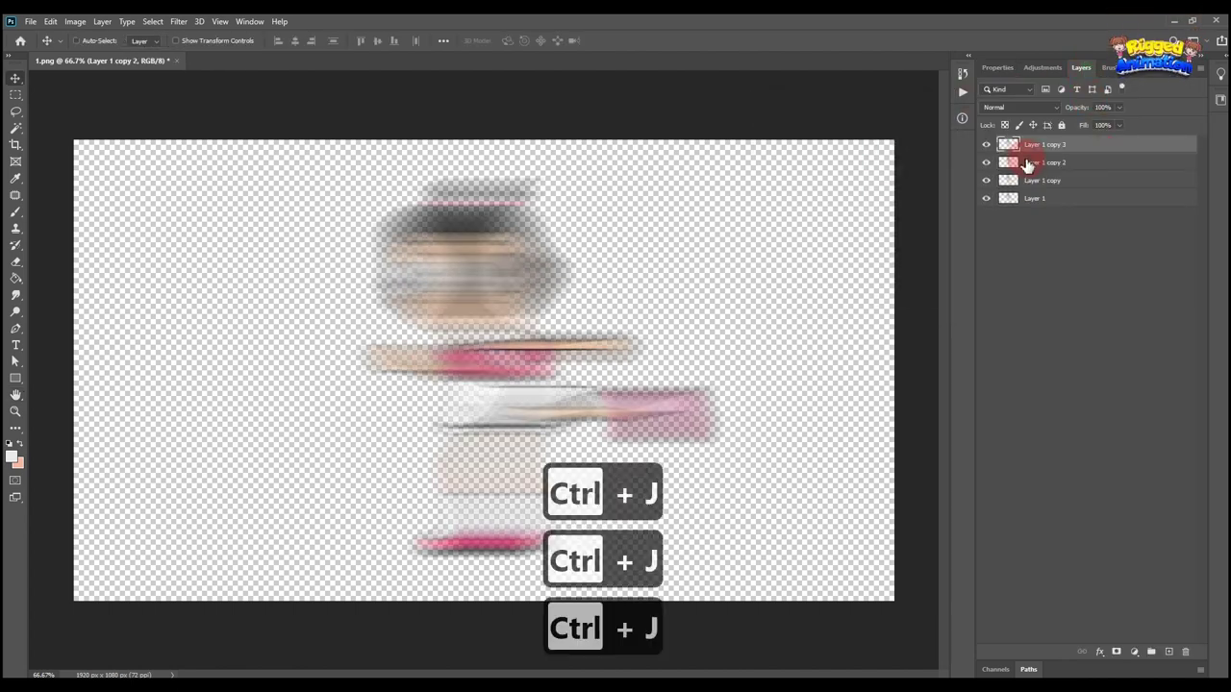
left_click(1054, 219, "shift")
key("ctrl+e")
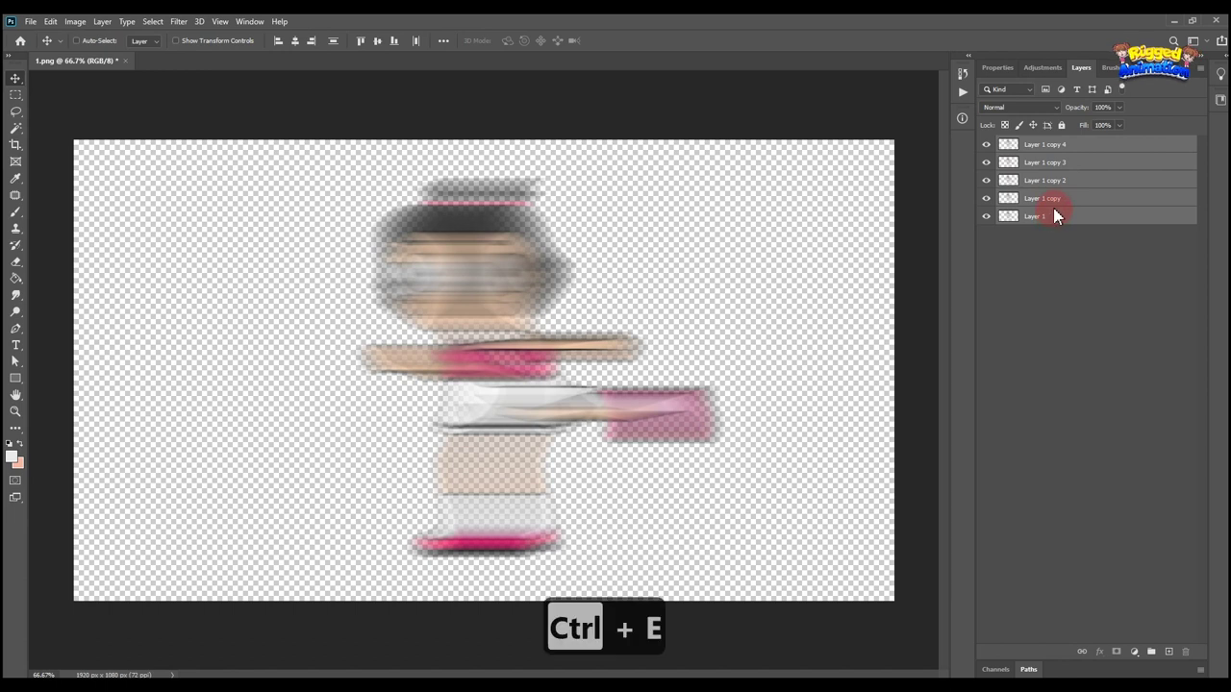
- Reapply the last Motion Blur filter to the merged layer
left_click(177, 23)
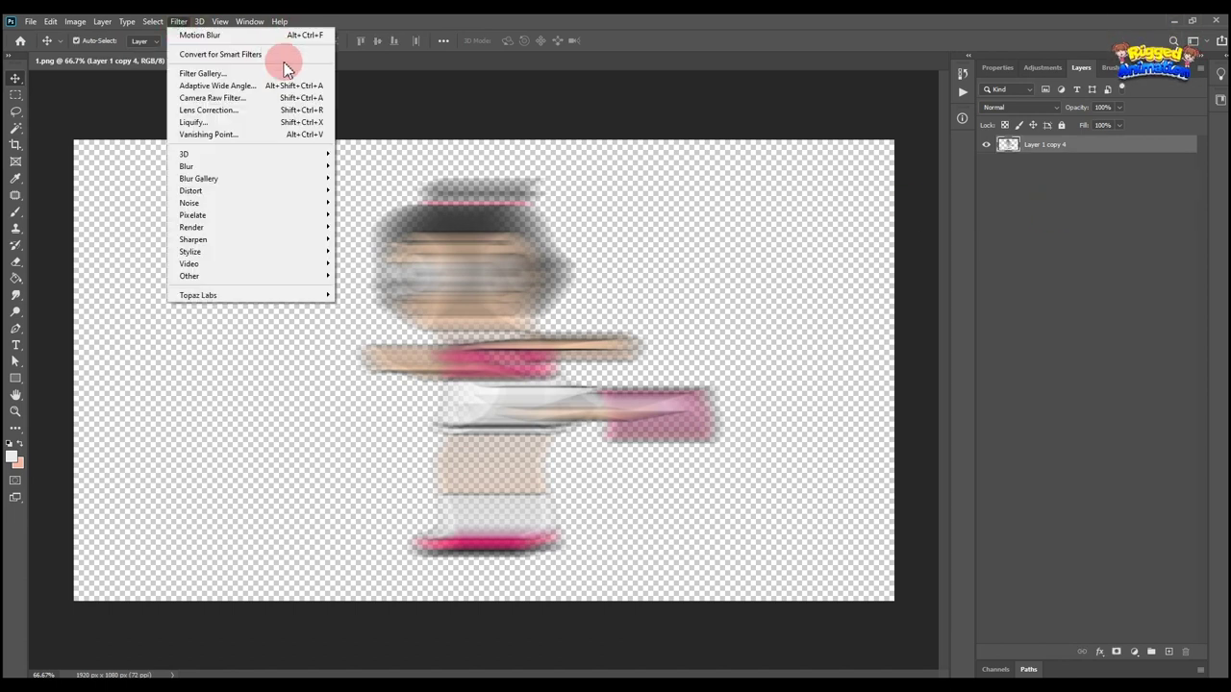
left_click(664, 31)
key("ctrl+alt")
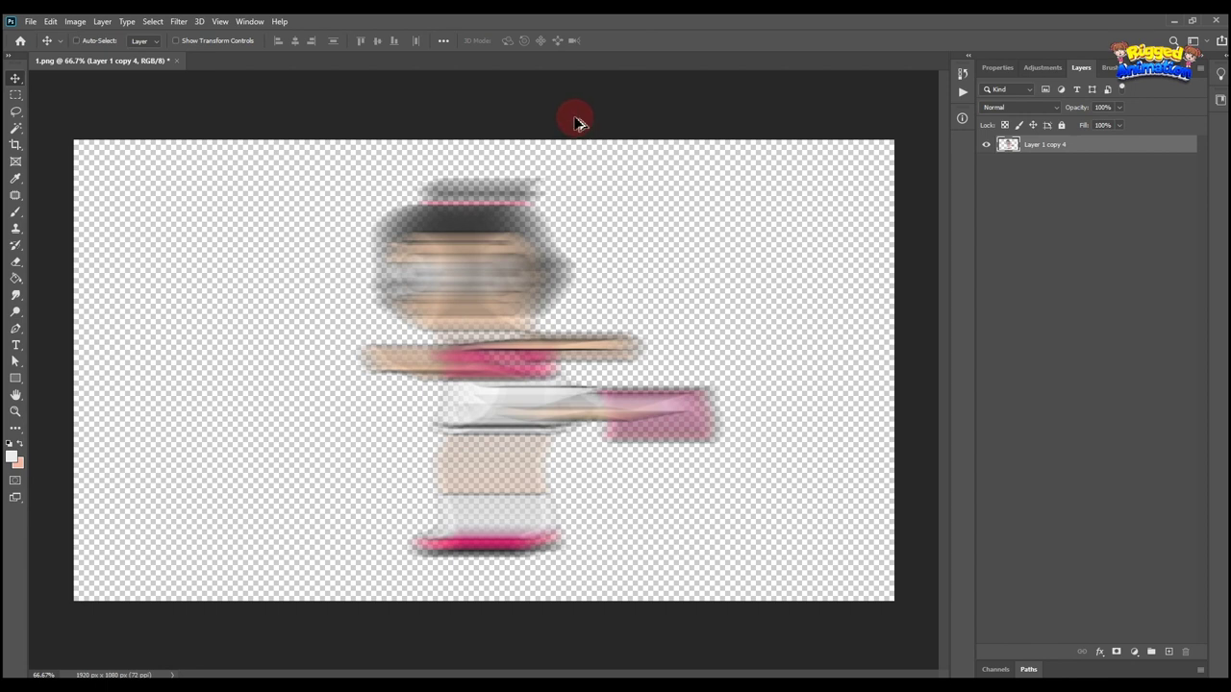
key("ctrl+alt+f")
key("ctrl+alt+f")
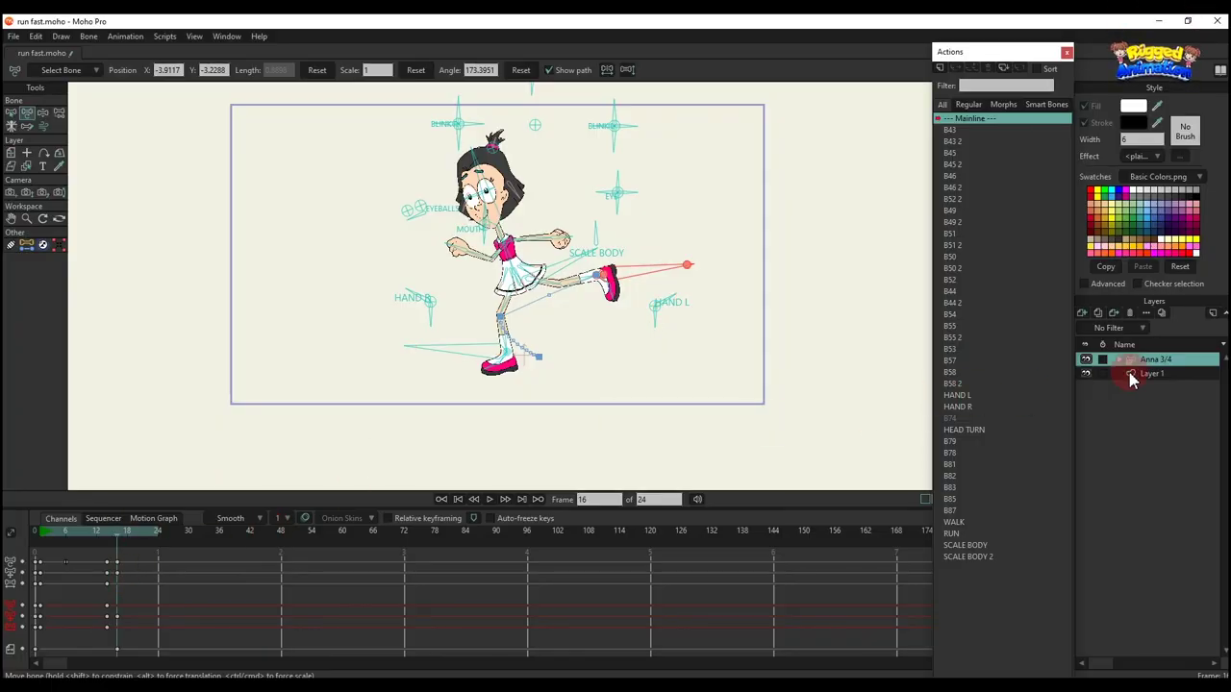
- Back in Moho, import 1.png above Layer 1 and place it behind the character at scale 1.3517 and X position 0.7243
left_click(1144, 373)
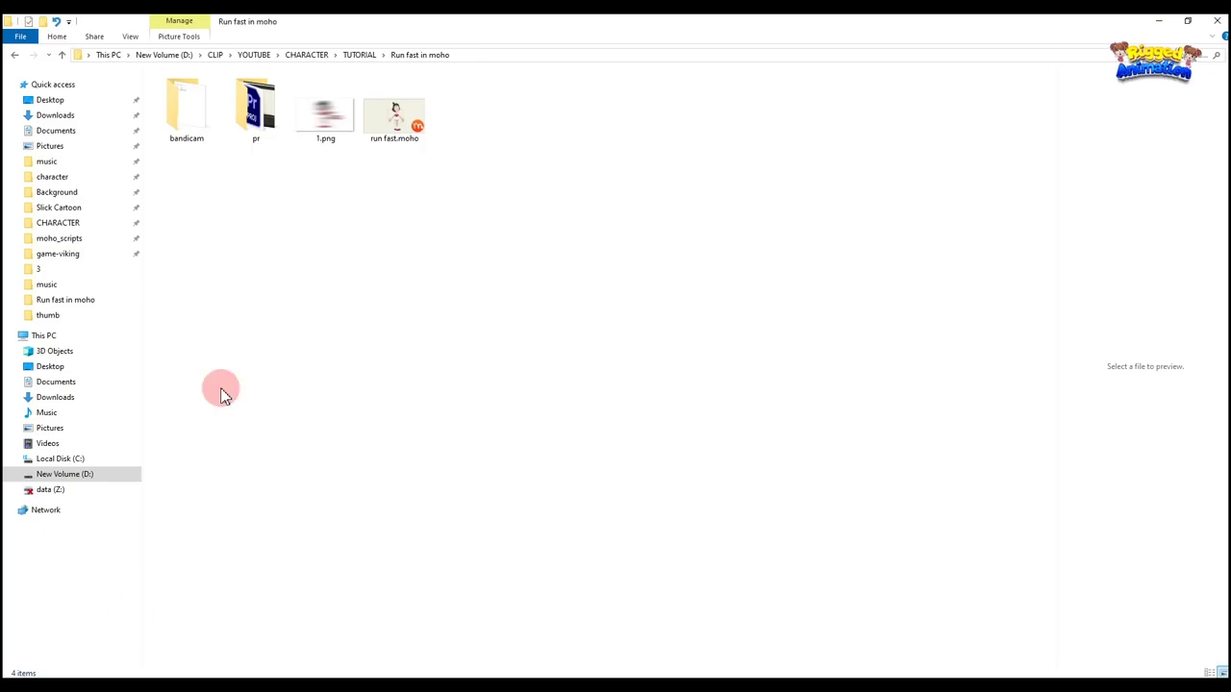
left_click_drag(325, 110, 581, 257)
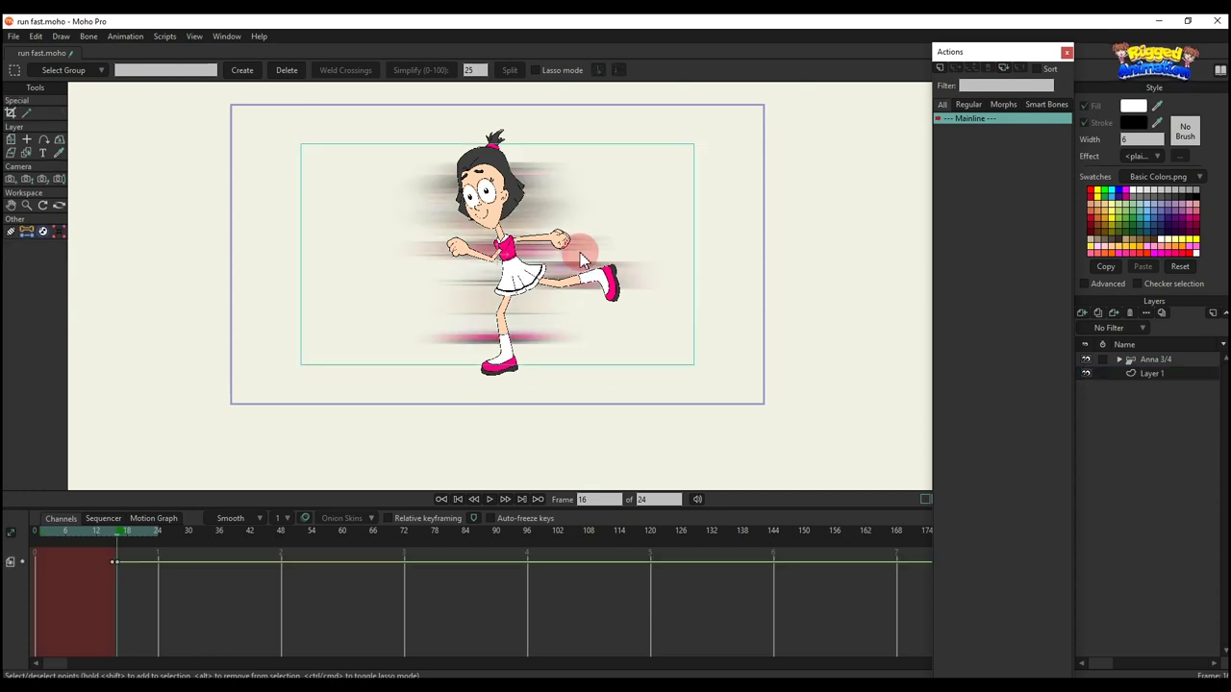
left_click_drag(694, 365, 780, 398)
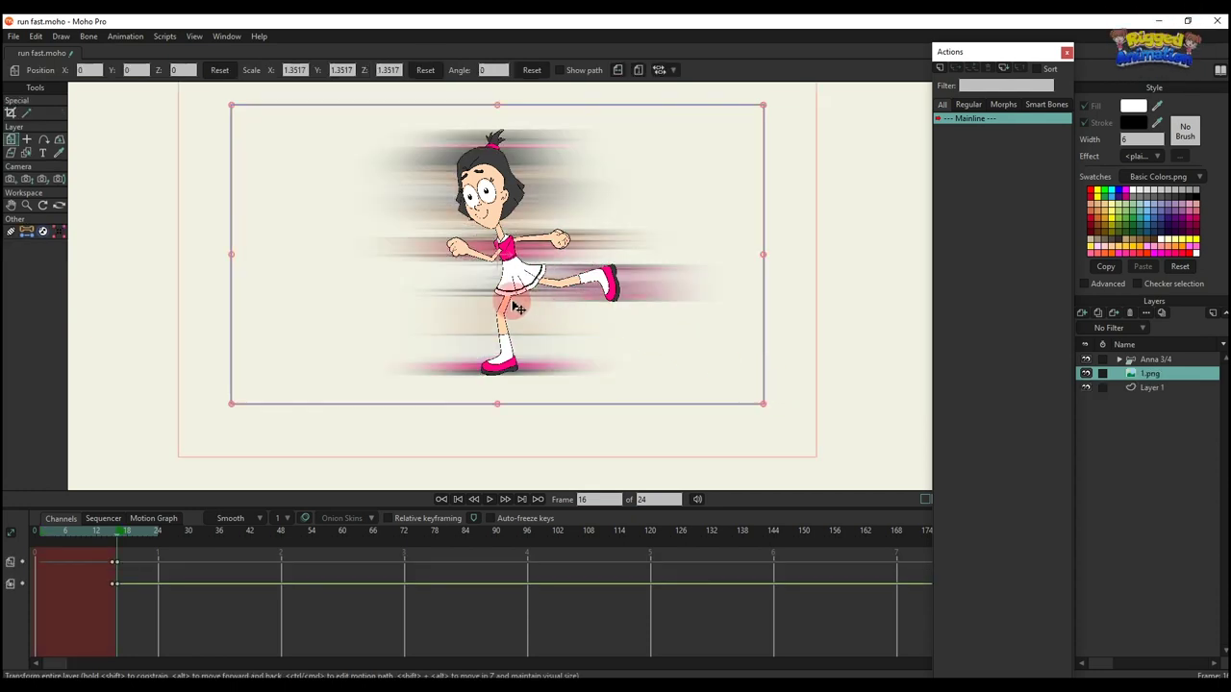
left_click_drag(485, 306, 567, 306)
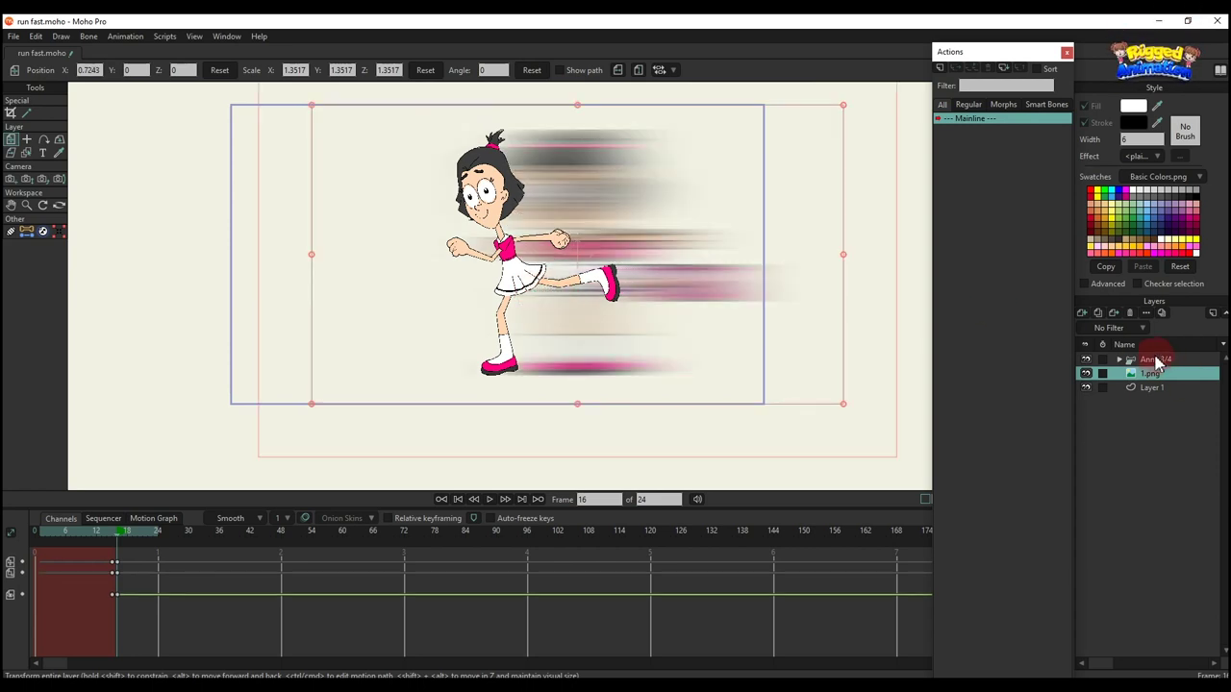
- Select the Anna 3/4 and 1.png layers and move both completely out of the camera frame, ahead of the character, at frame 24
left_click(1158, 363, "ctrl")
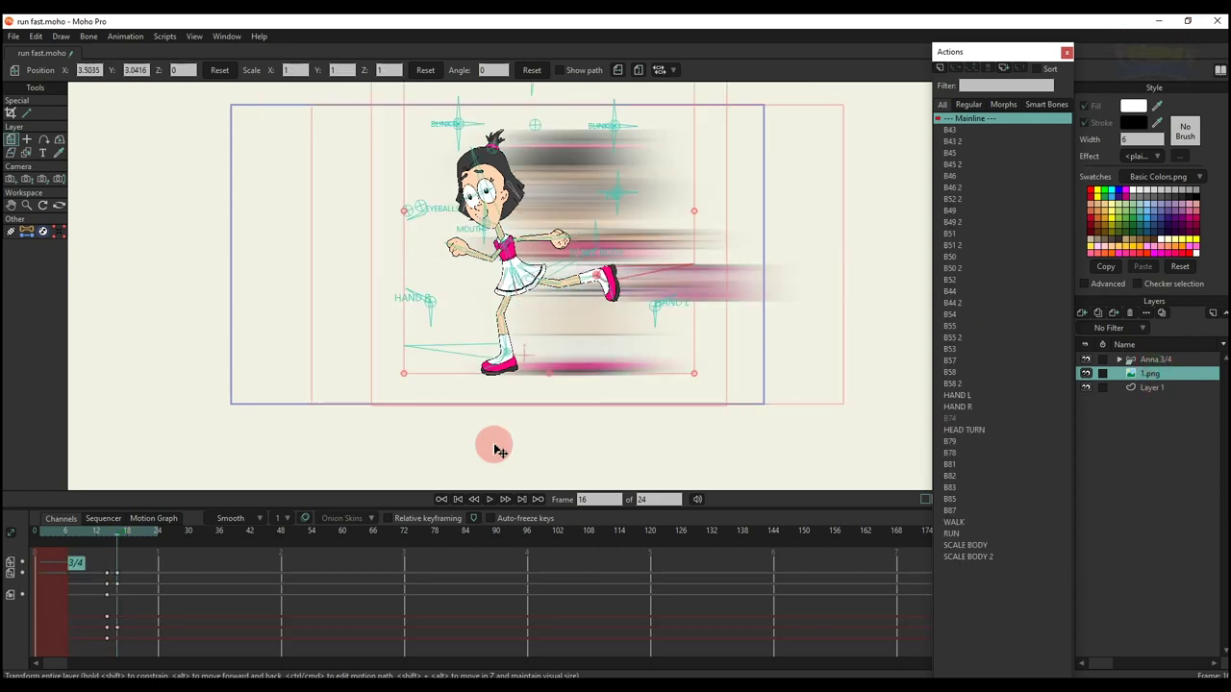
scroll(330, 371, "down", 2)
key("m")
left_click_drag(454, 306, 454, 306)
left_click_drag(190, 588, 168, 539)
left_click(158, 537)
left_click_drag(478, 310, 331, 323)
left_click_drag(253, 310, 237, 310)
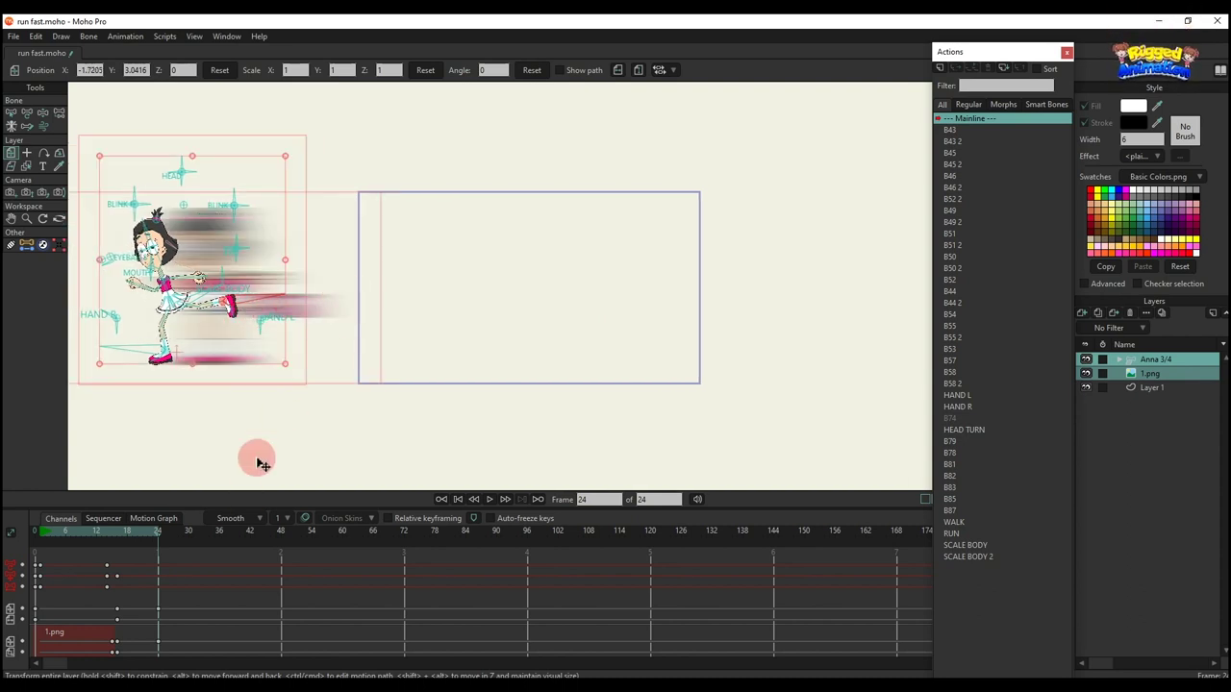
- Set the layer translation keyframes of both layers at frames 16 and 24 to Linear interpolation
left_click_drag(192, 633, 115, 586)
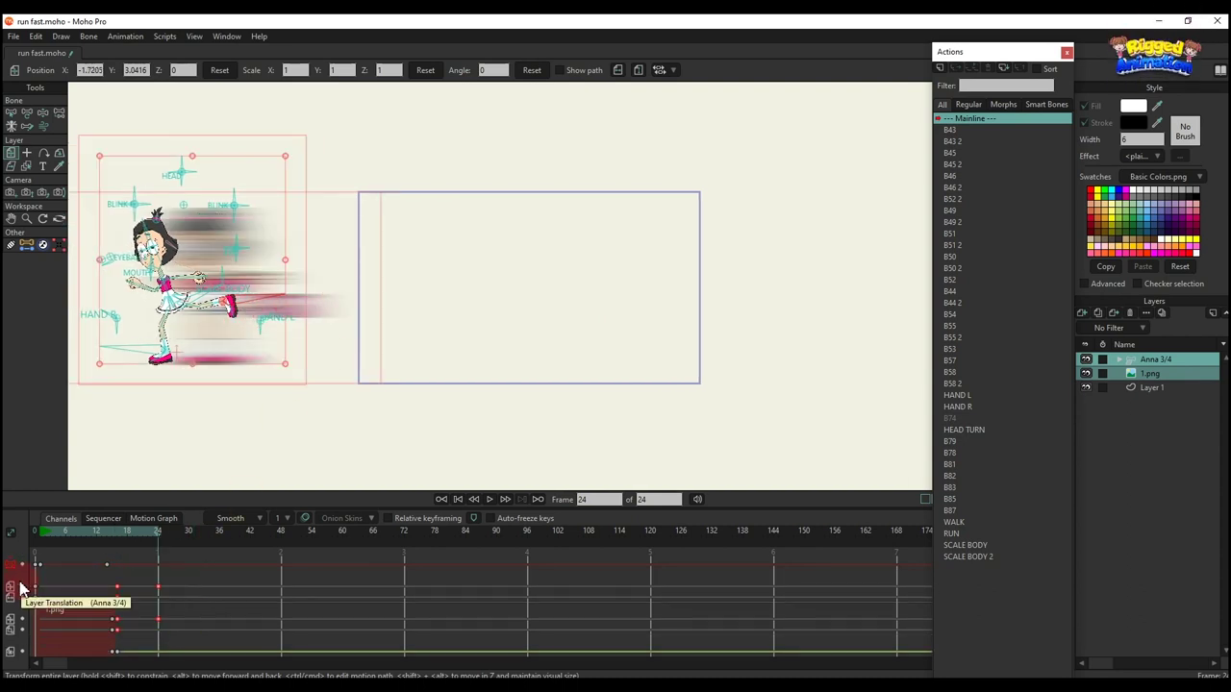
right_click(118, 584)
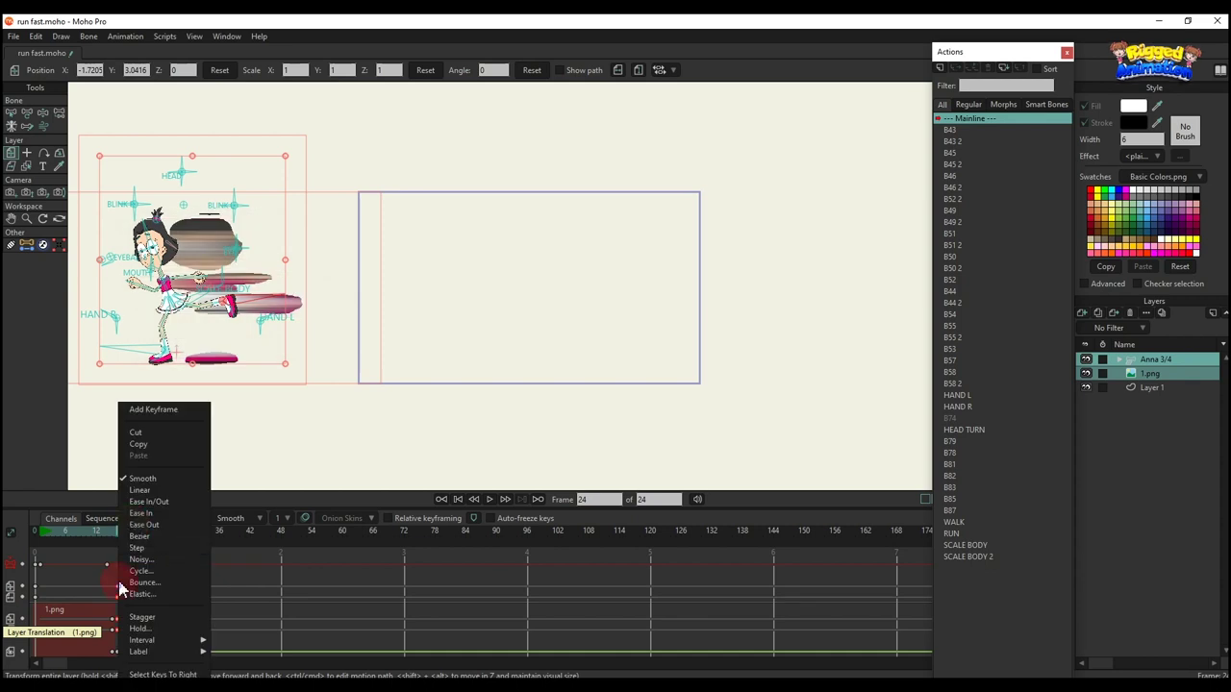
left_click(137, 491)
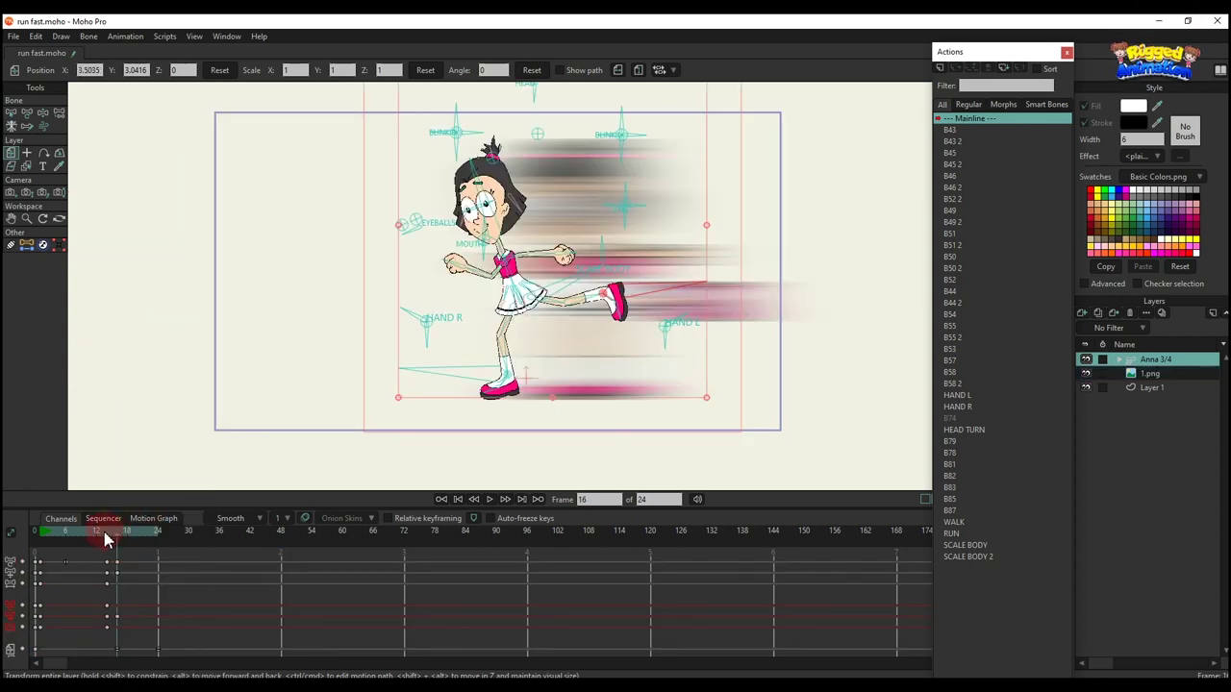
- At frame 16, reorder the layers so that 1.png lies above Anna 3/4
mouse_move(106, 539)
left_mouse_down()
mouse_move(131, 548)
mouse_move(105, 541)
mouse_move(116, 542)
left_mouse_up()
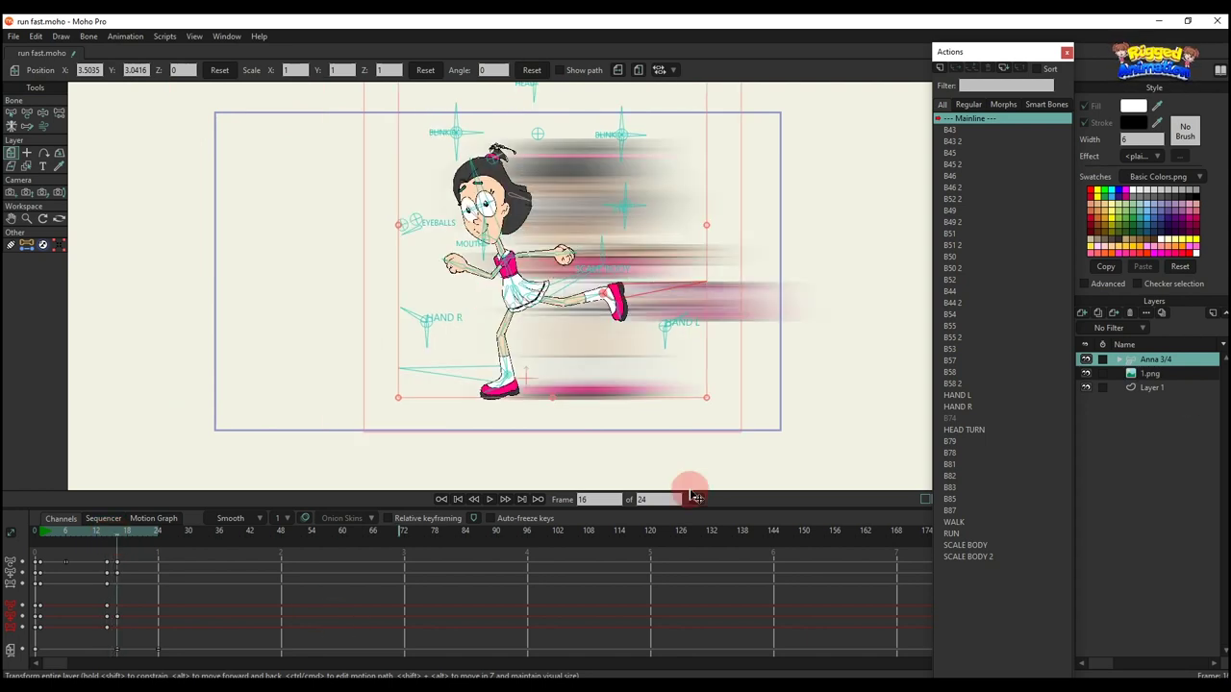
left_click(1158, 376)
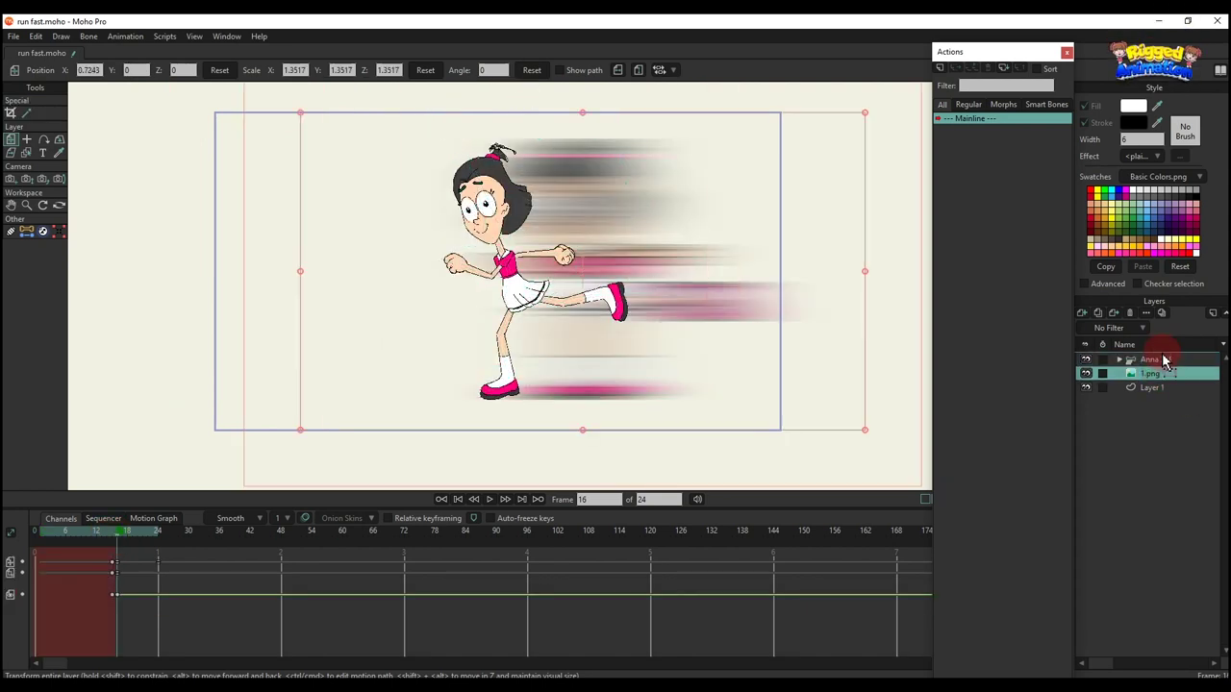
left_click_drag(1163, 361, 1152, 365)
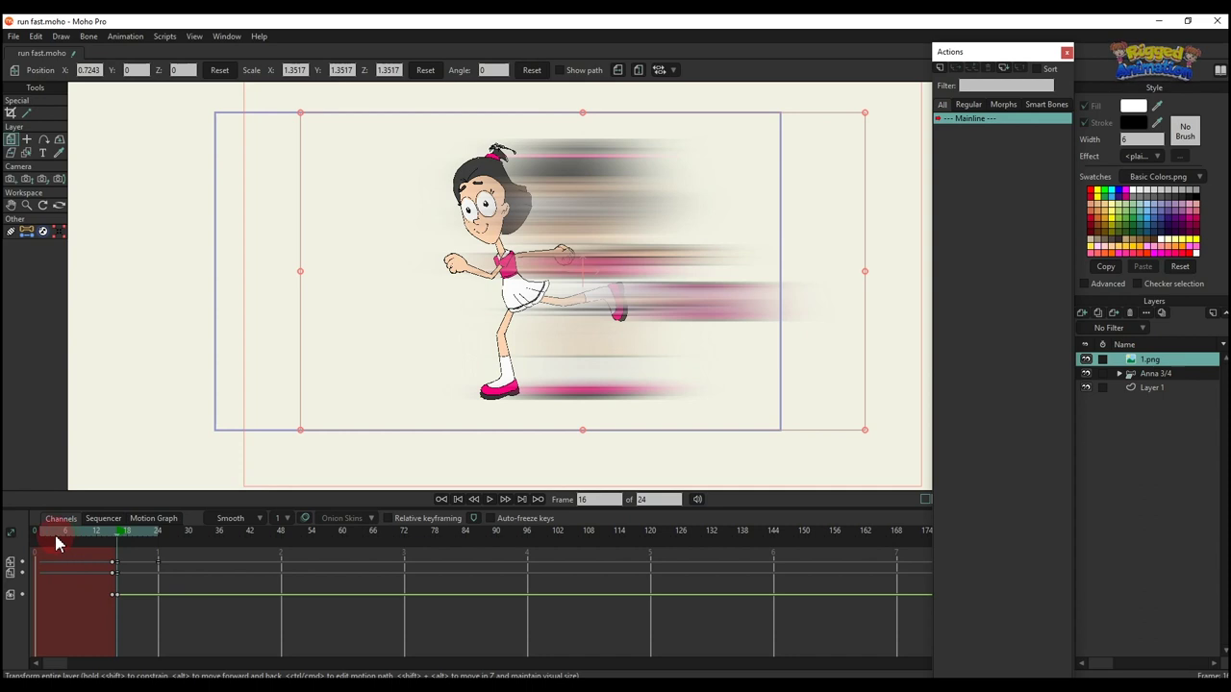
- Play the animation from the beginning to review the fast run
left_click_drag(56, 543, 42, 542)
key("space")
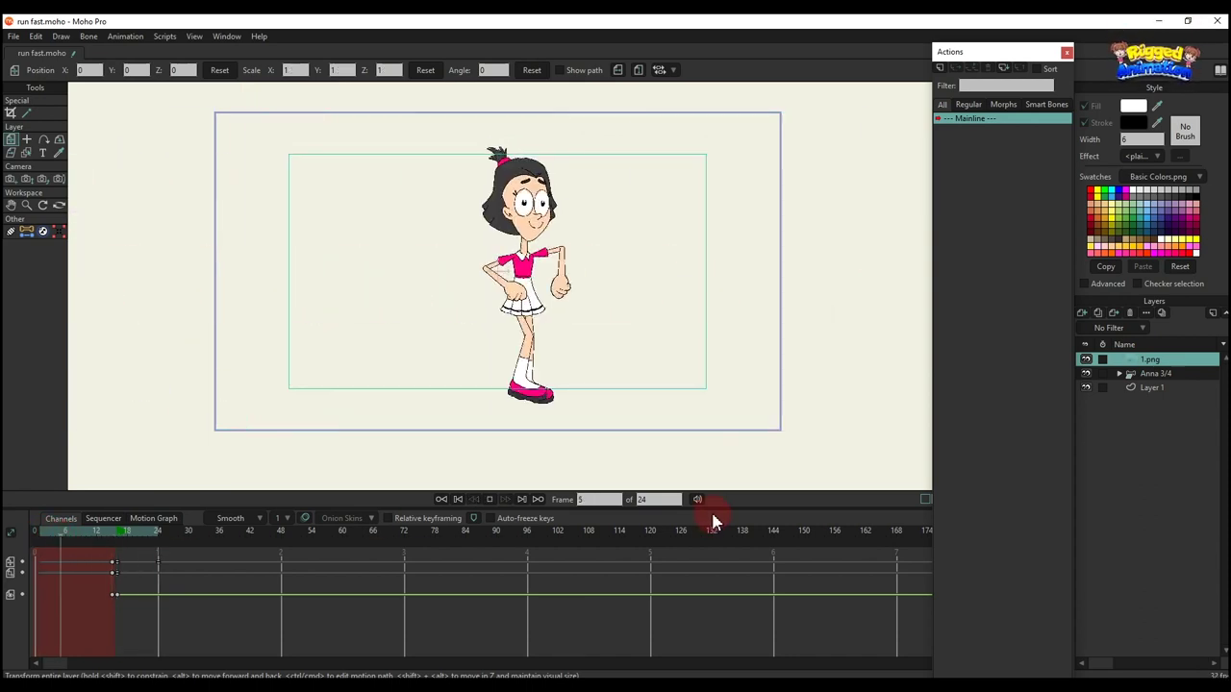